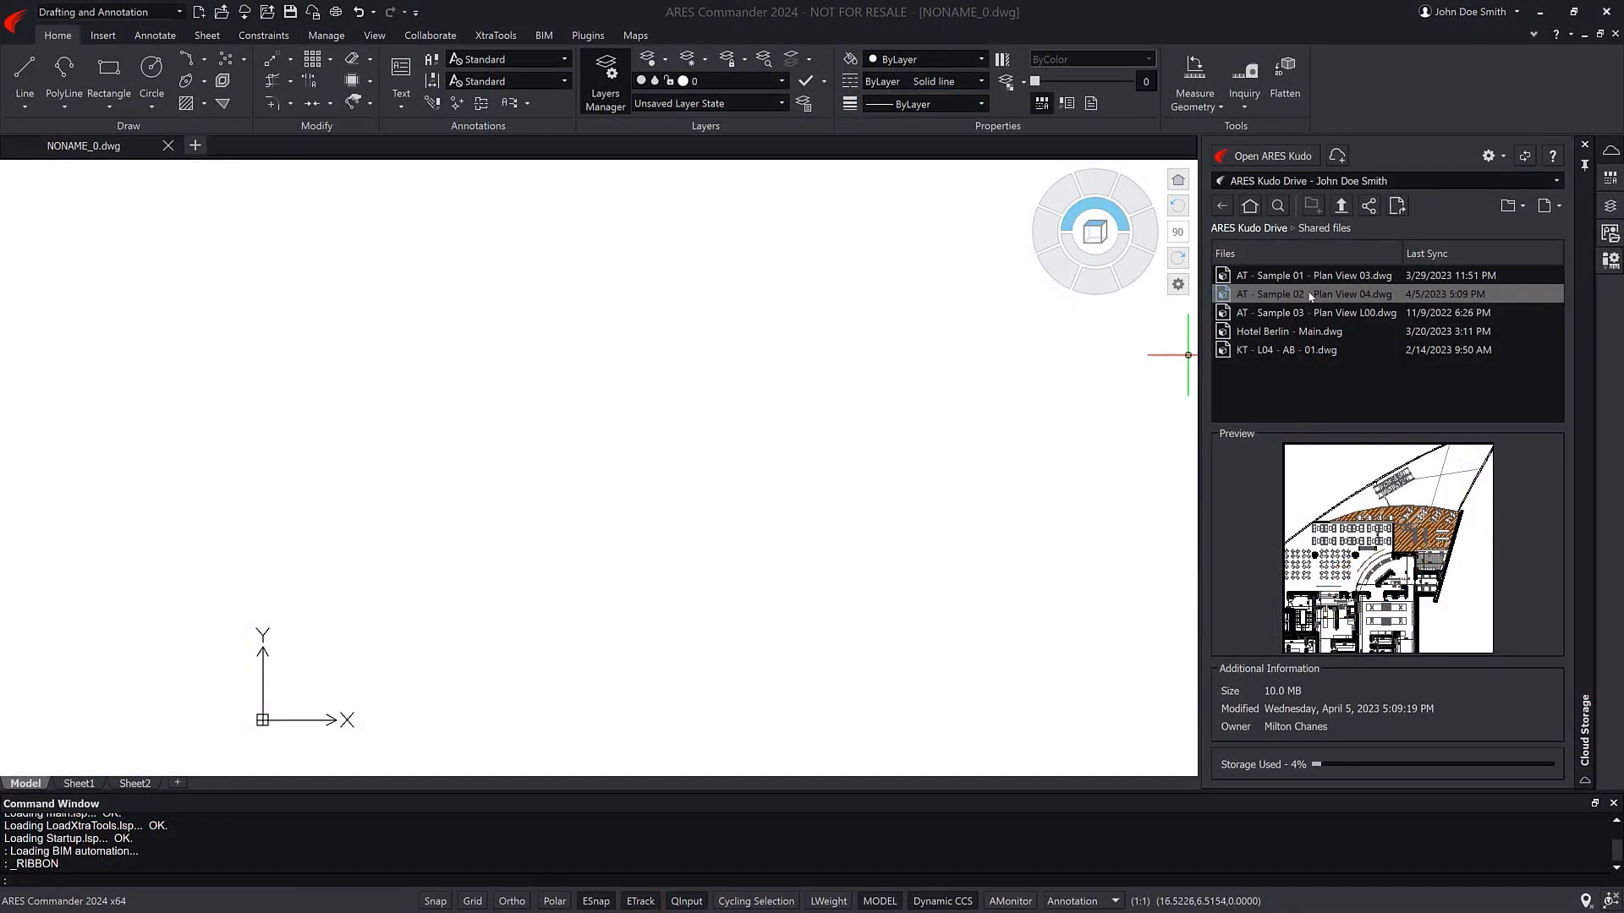
Open AT - Sample 02 - Plan View 04.dwg from the shared files, and AT - Sample 01 - Plan View 03.dwg in ARES Touch
double_click(1310, 294)
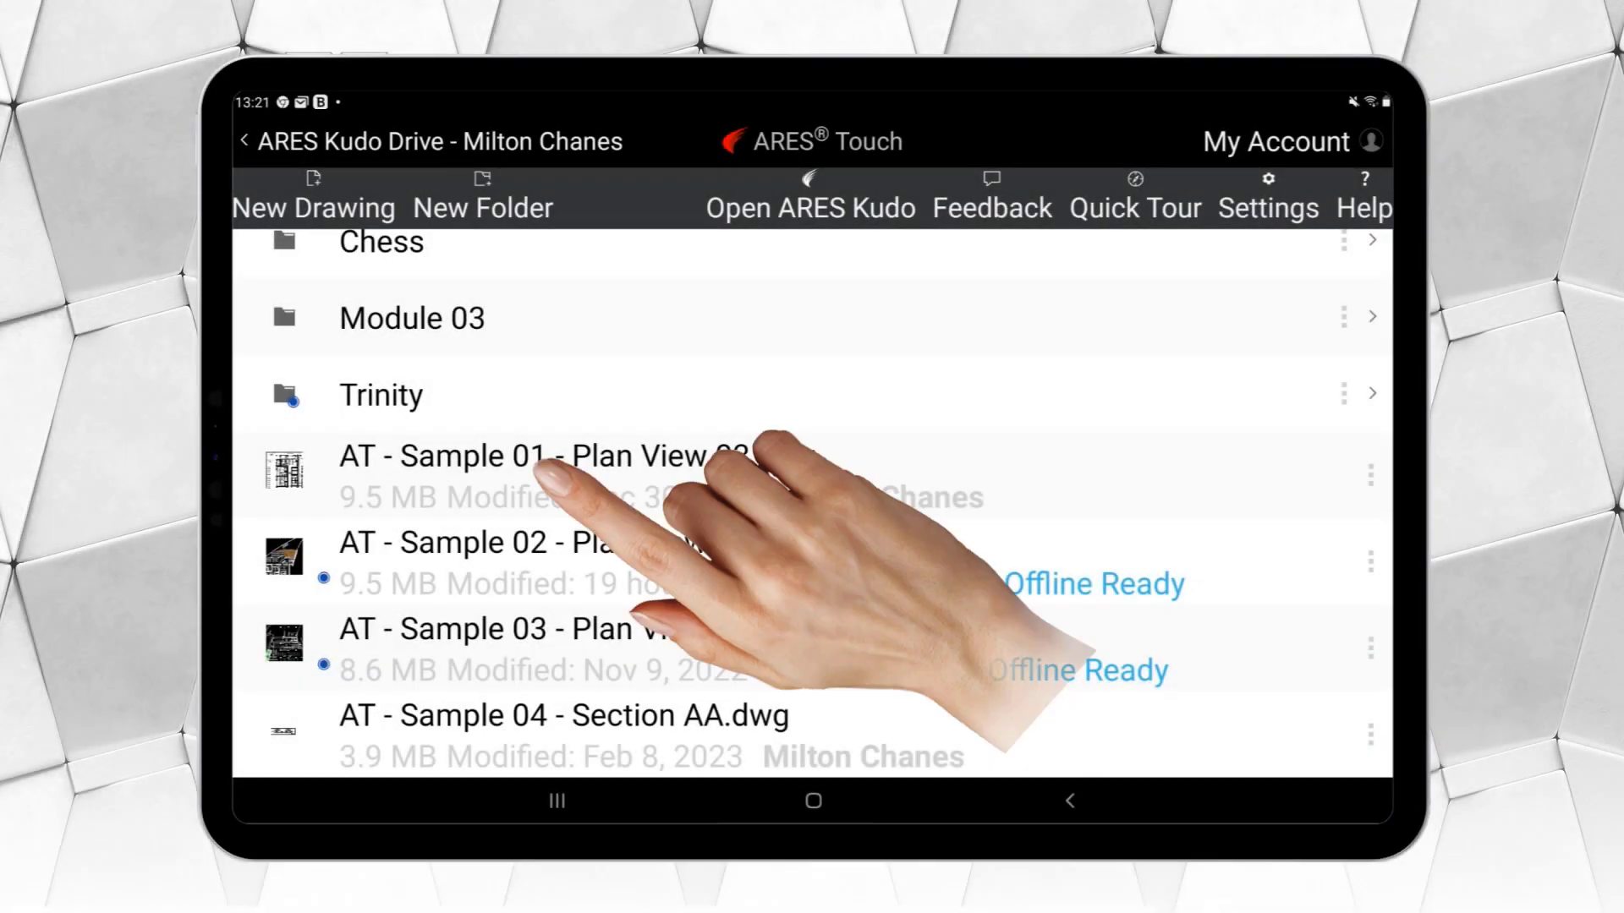
click(541, 476)
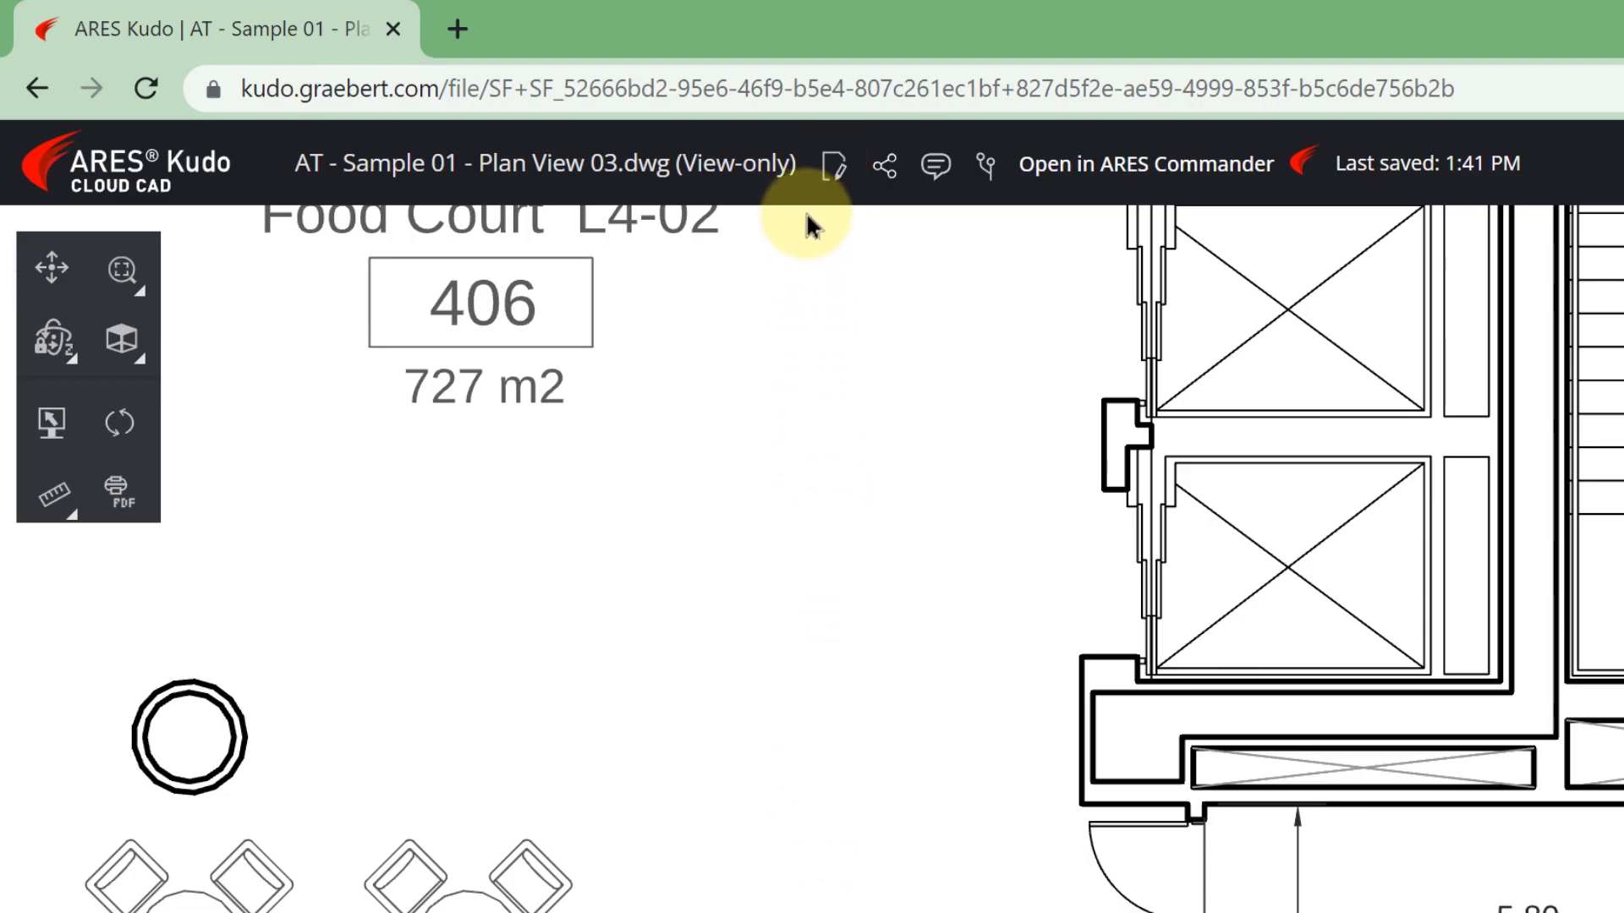
Request editor rights for the view-only drawing AT - Sample 01 - Plan View 03.dwg in ARES Kudo
click(833, 169)
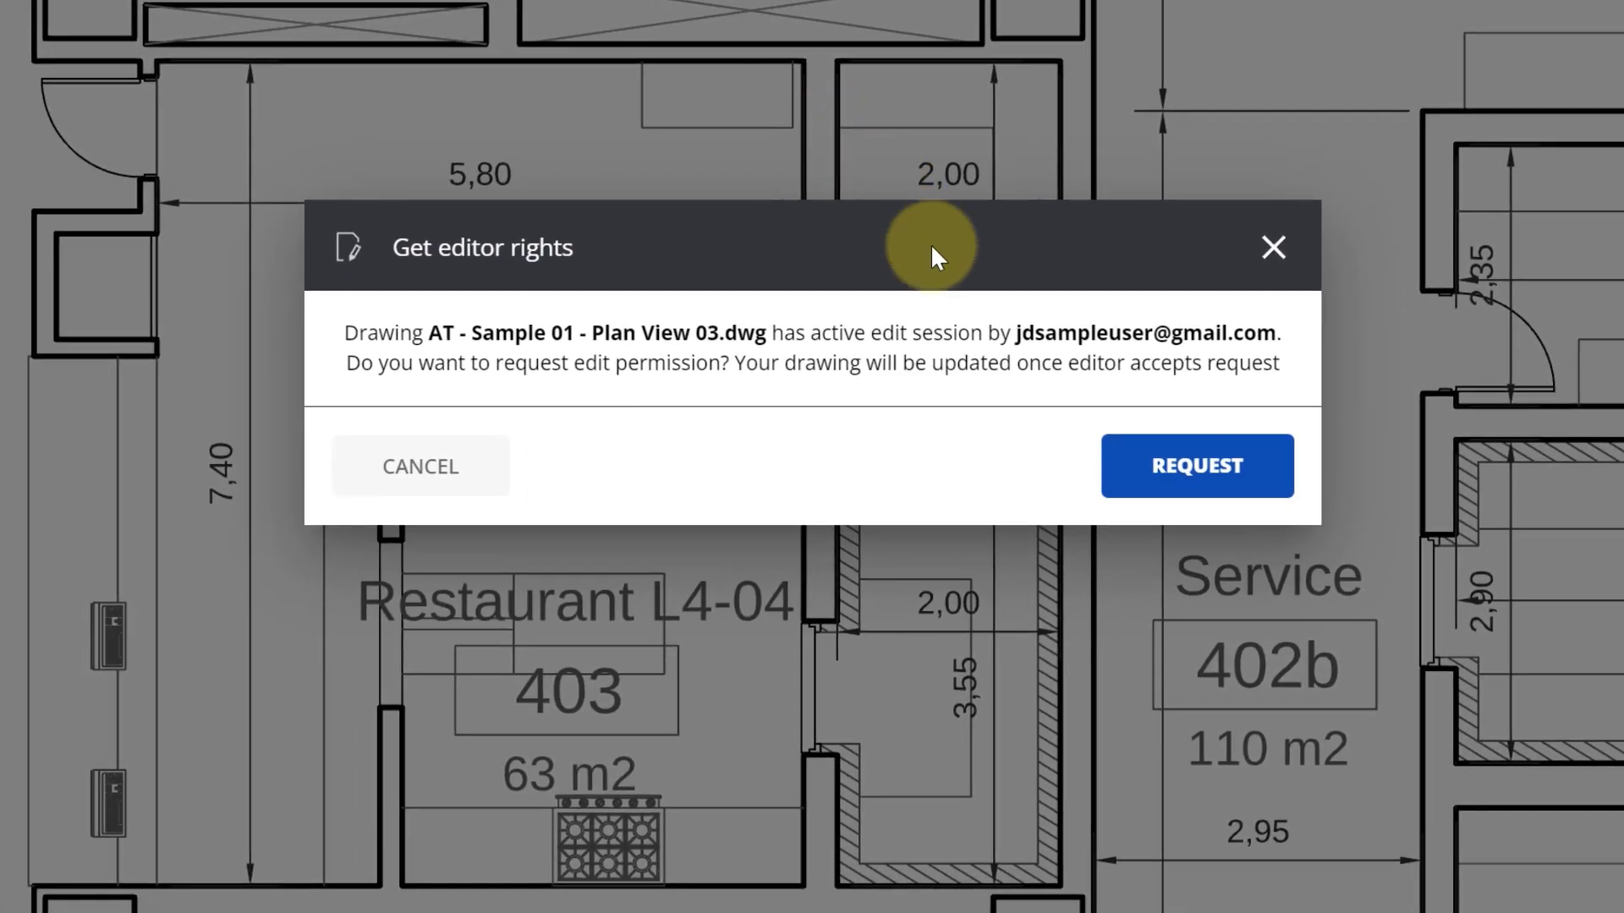
click(1169, 470)
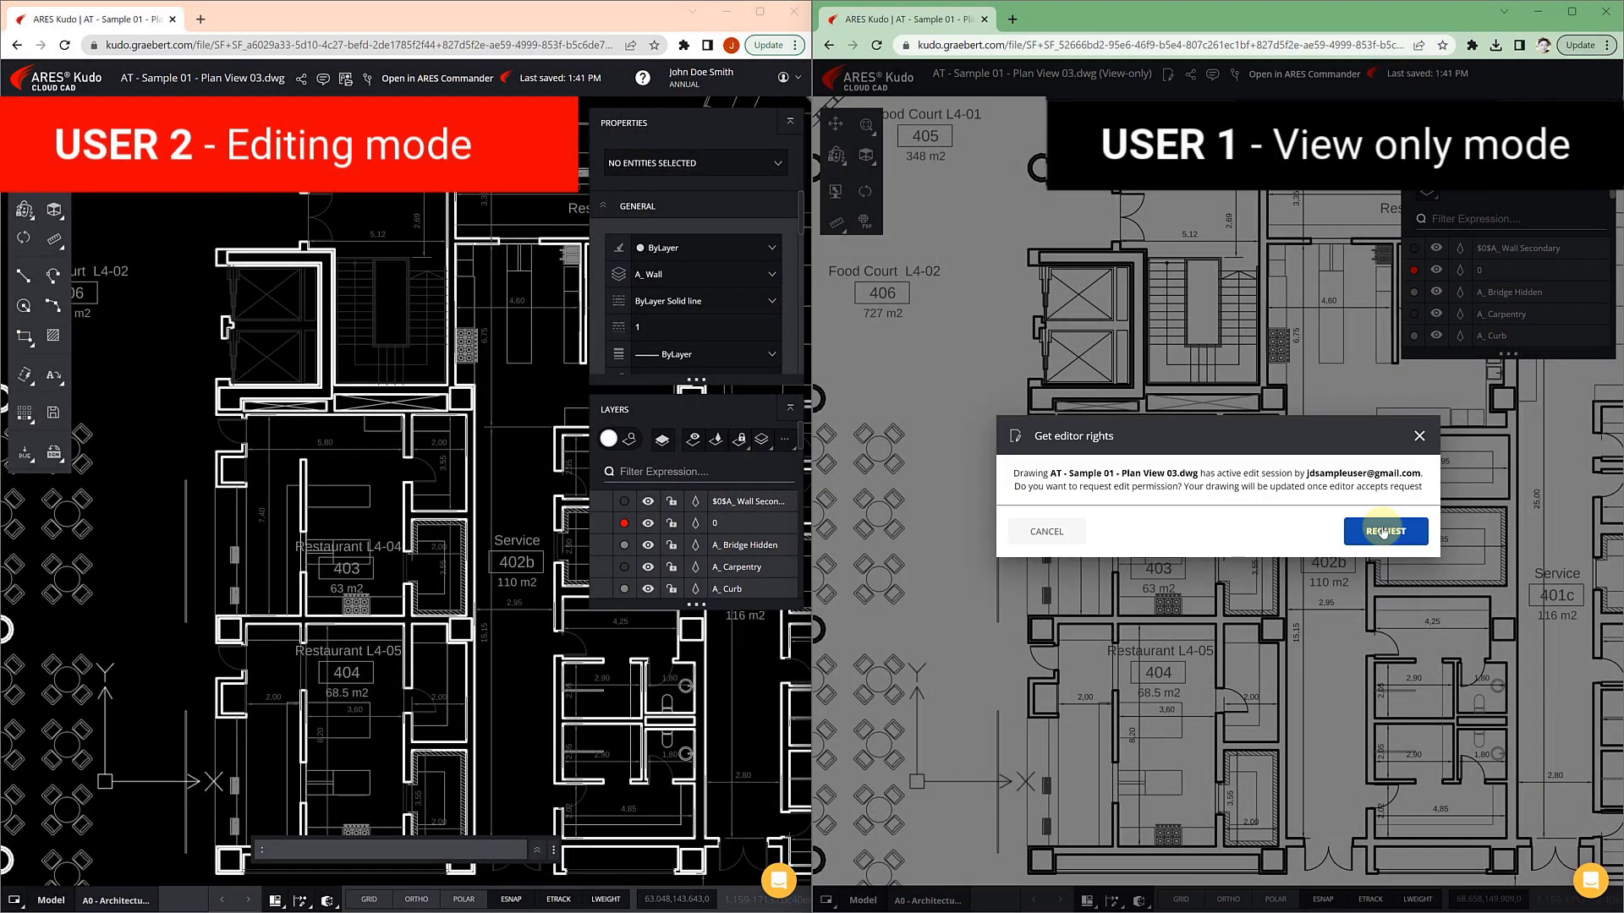
click(1383, 531)
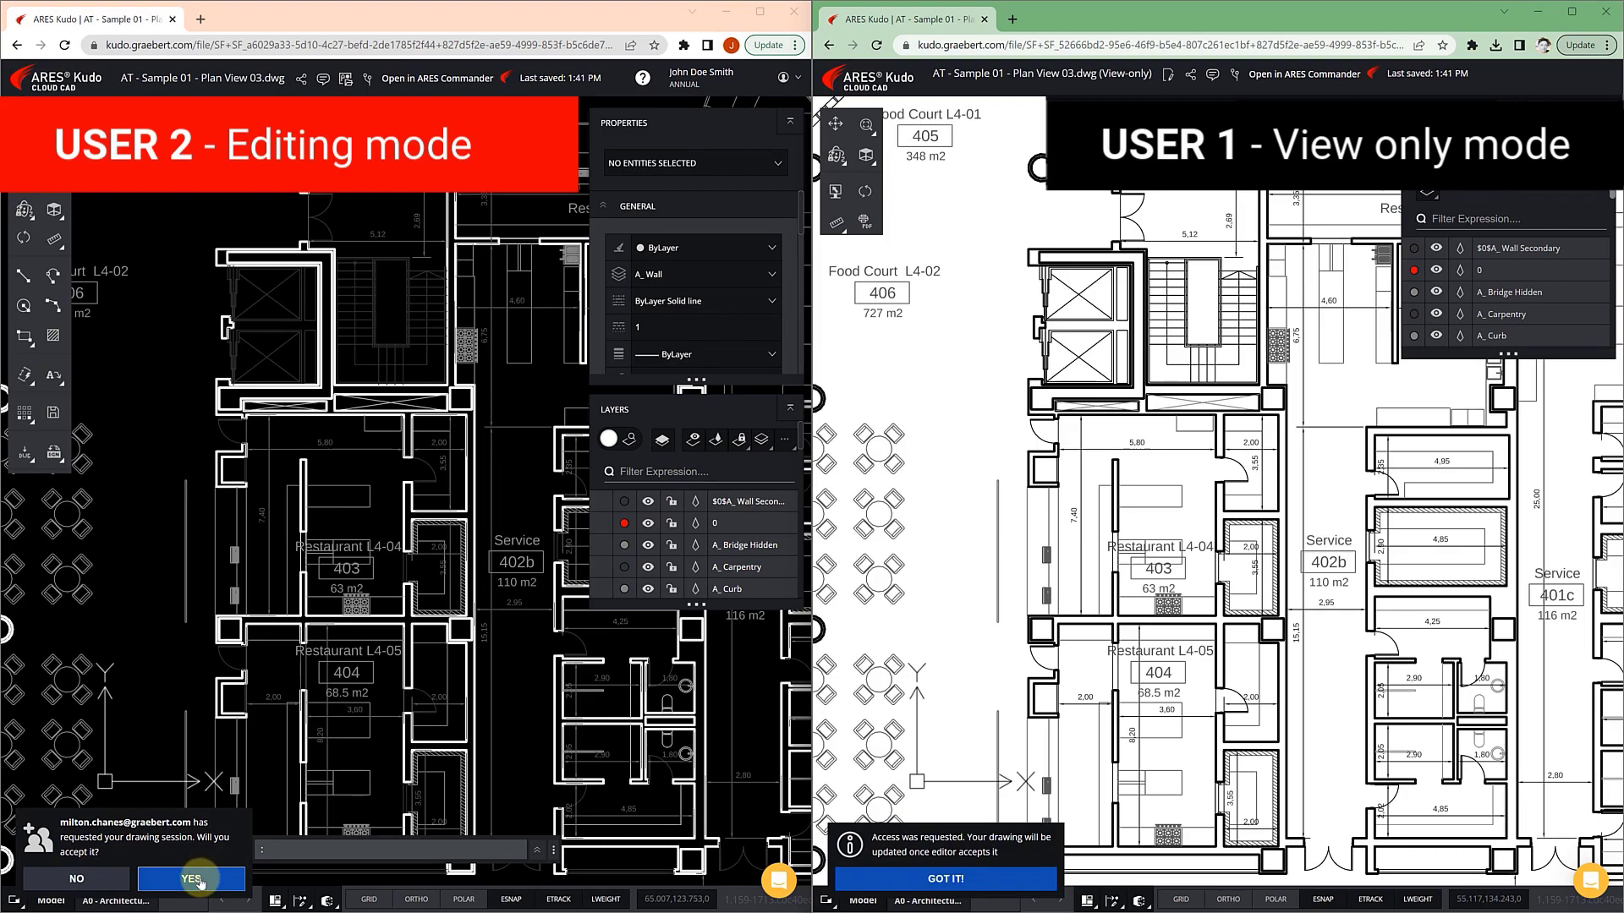
Accept the edit request in the current editor's session and continue that session in view-only mode
click(191, 880)
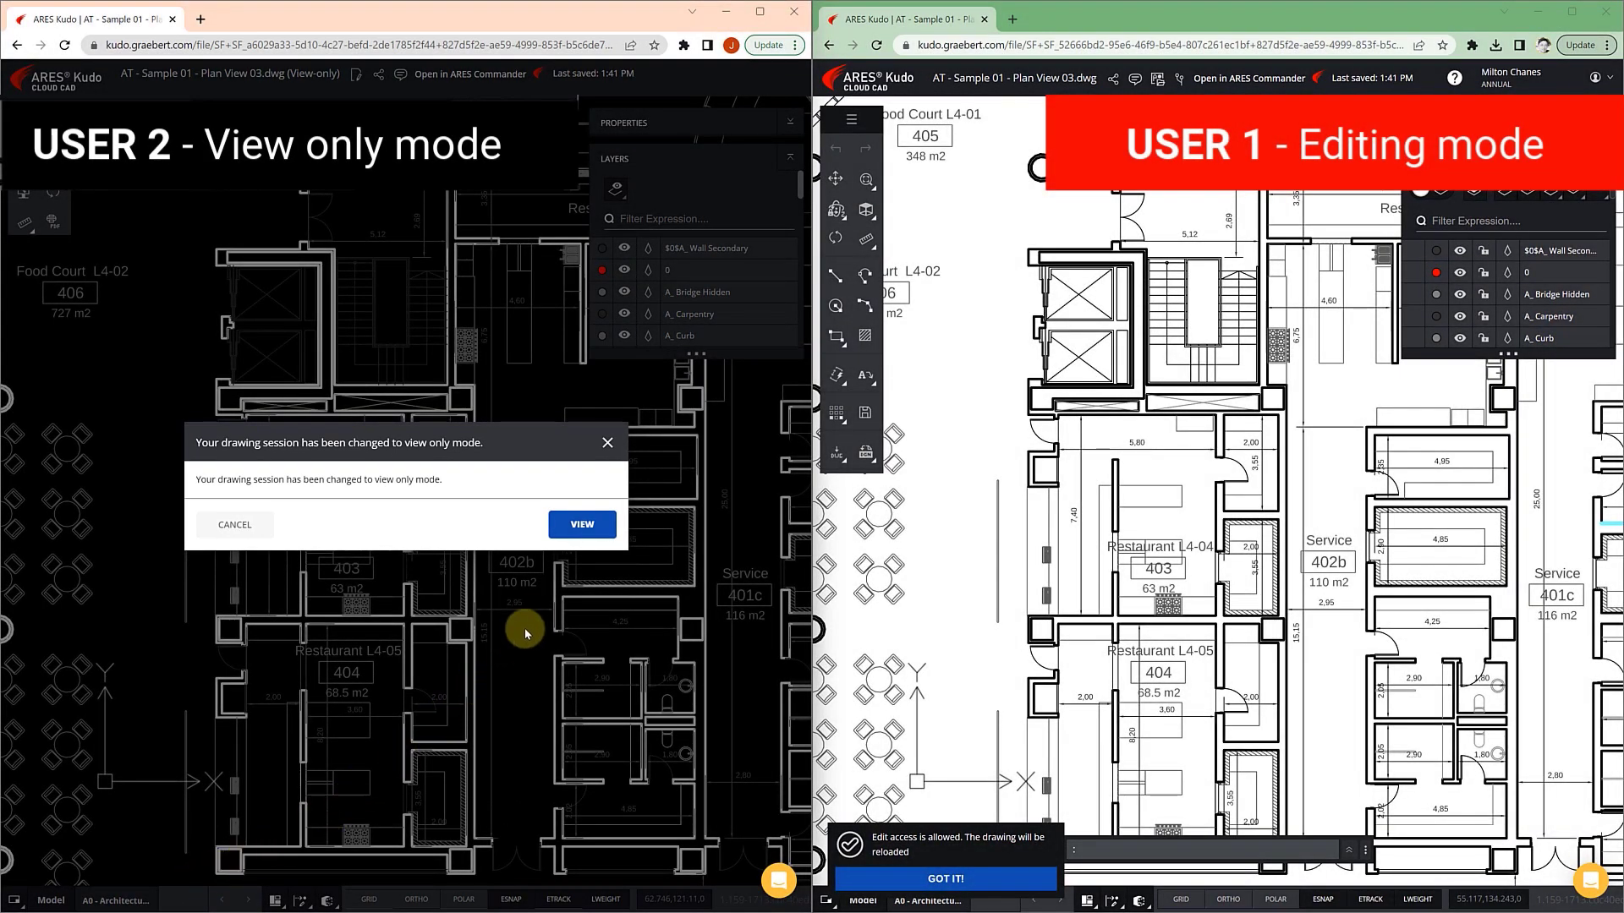
click(583, 525)
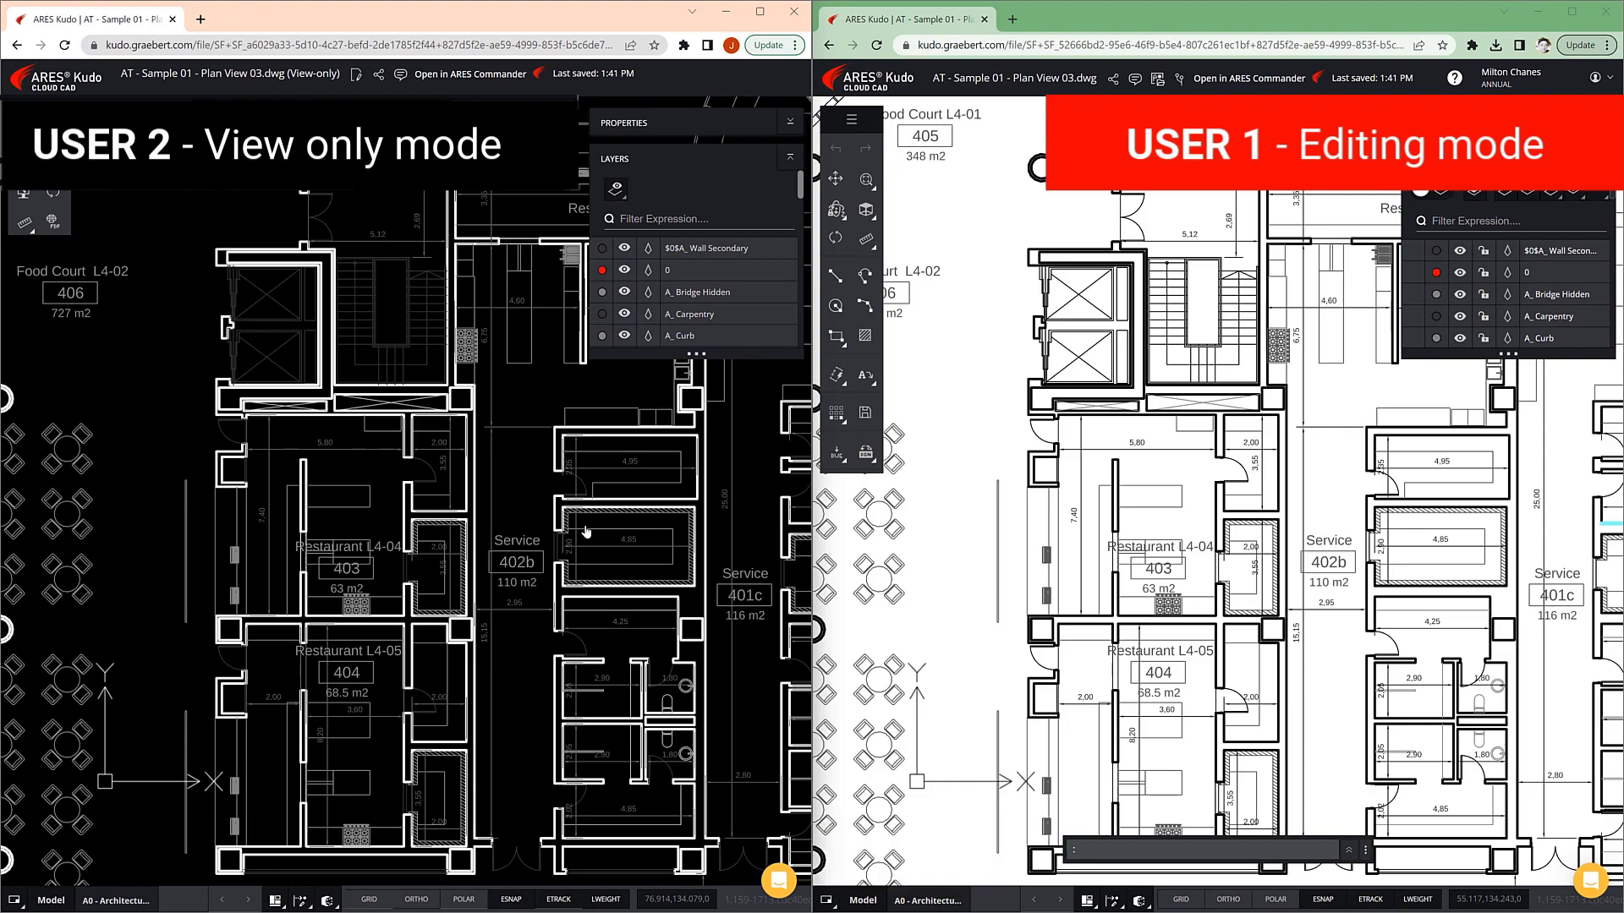
Draw a tall, narrow rectangle between the food court tables and Restaurant L4-04 in the session with editor rights
click(970, 554)
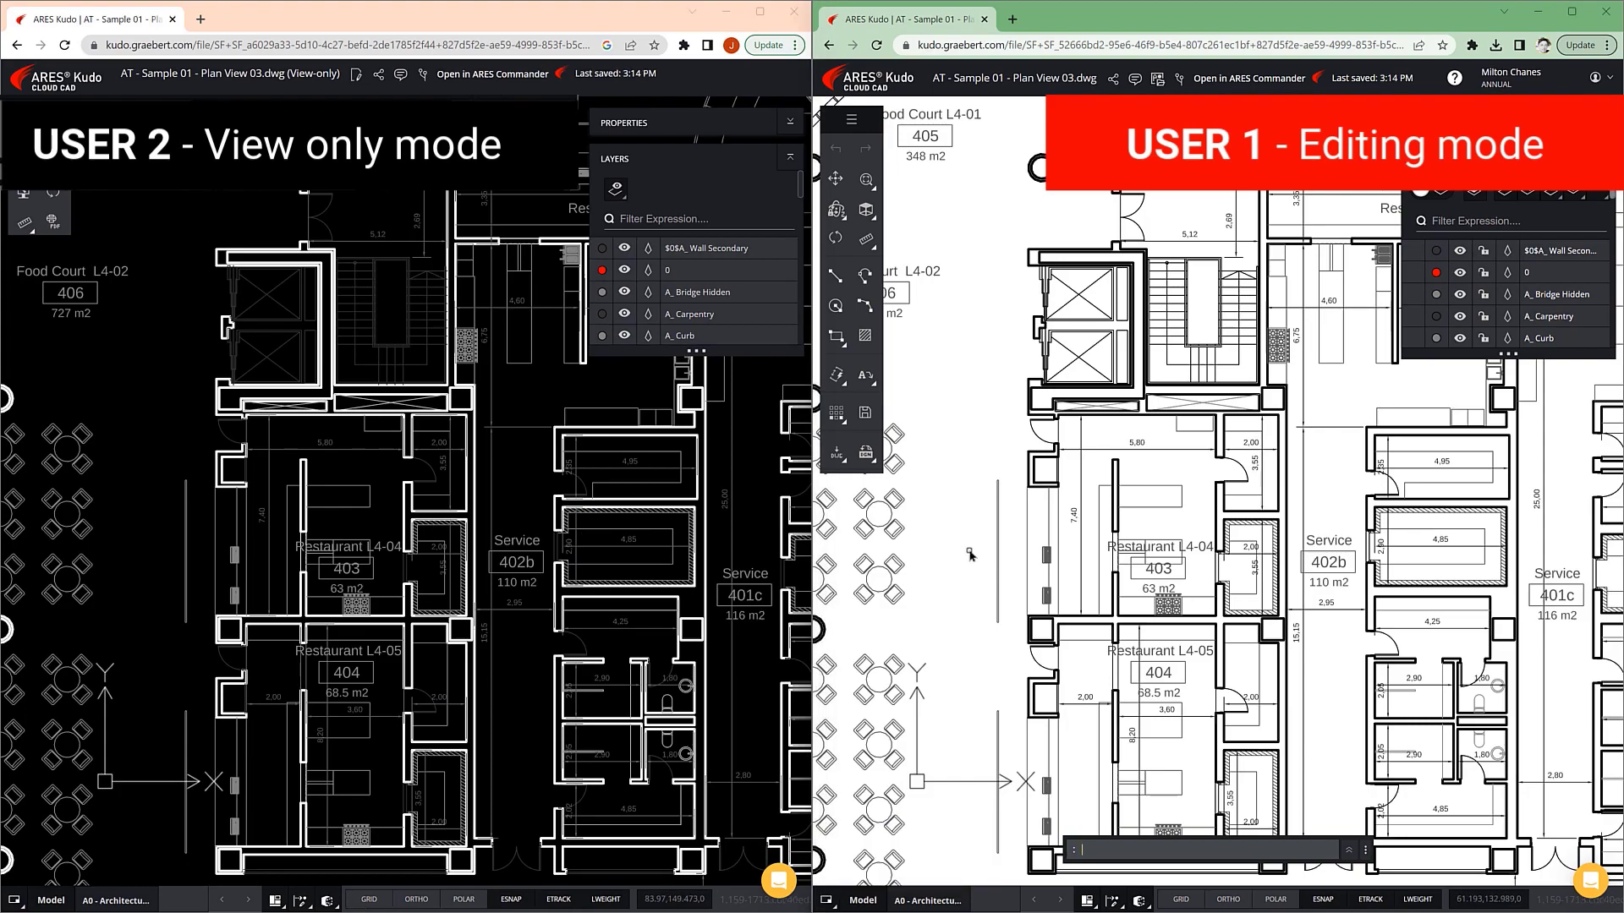
click(832, 340)
click(928, 366)
click(934, 373)
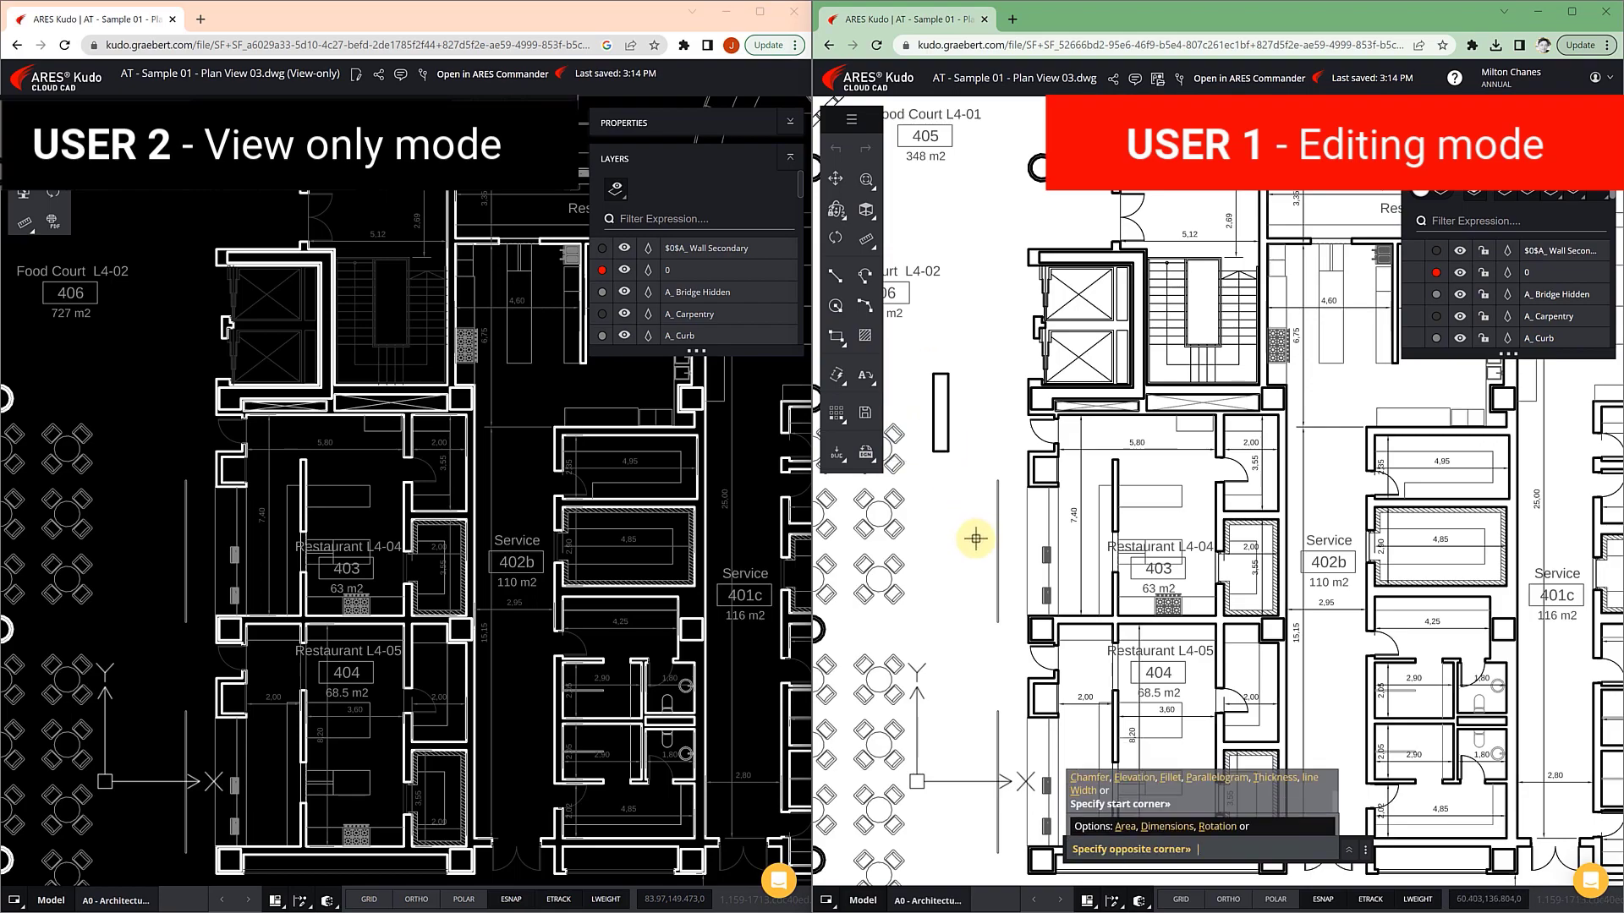
click(977, 660)
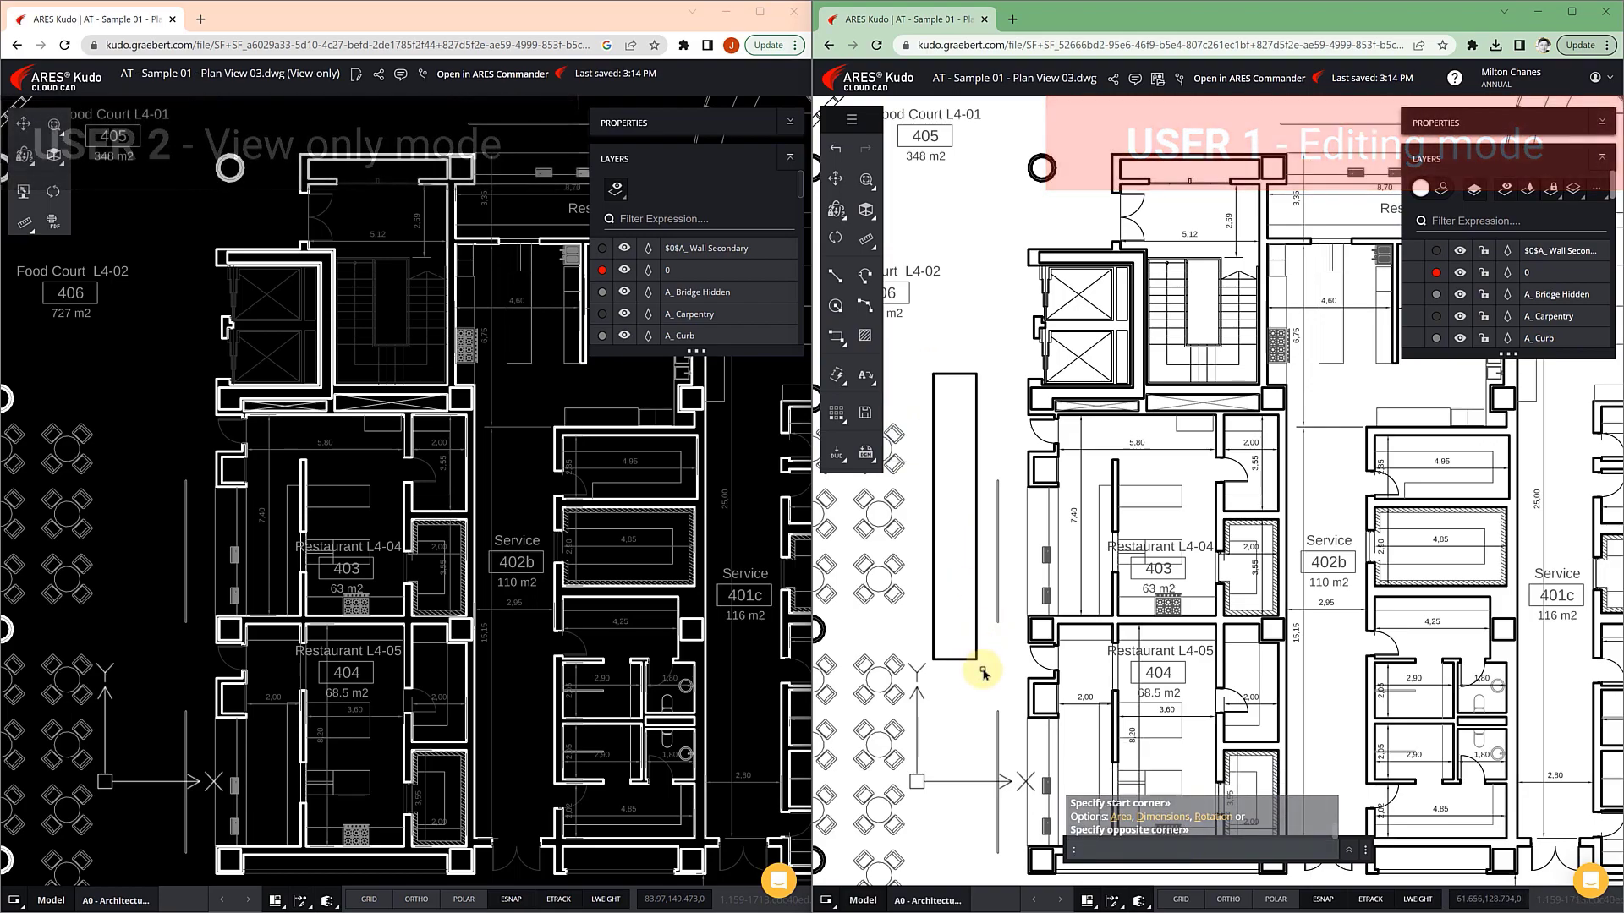
Hatch the new rectangle with the predefined ANSI31 pattern and reload the changed drawing in the view-only session
click(866, 338)
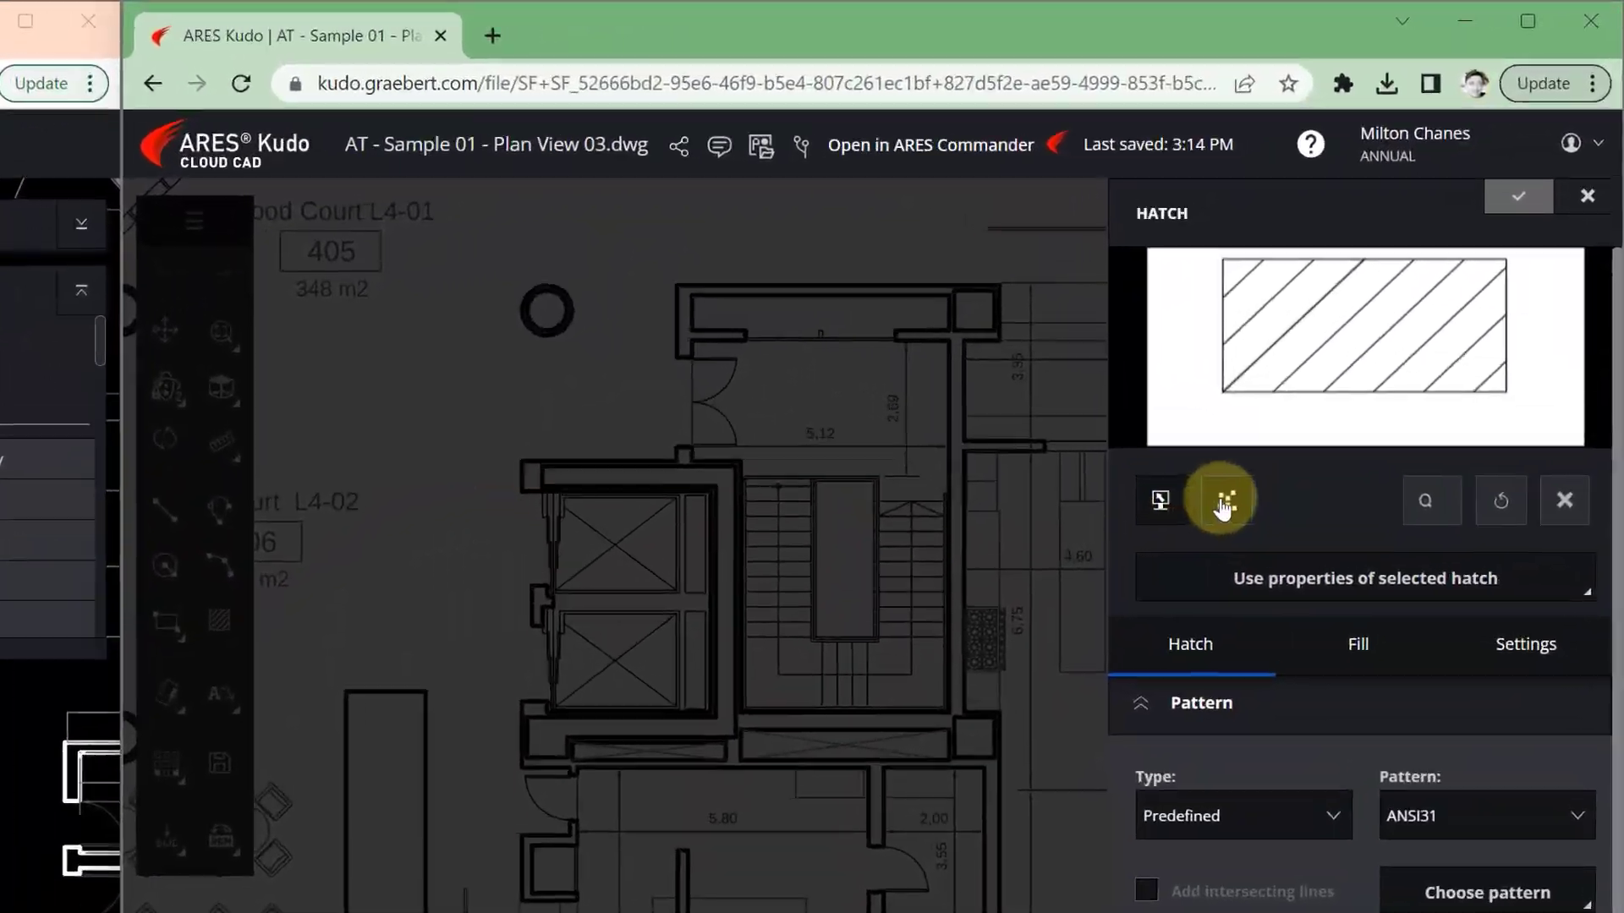
click(1408, 296)
click(312, 896)
right_click(319, 900)
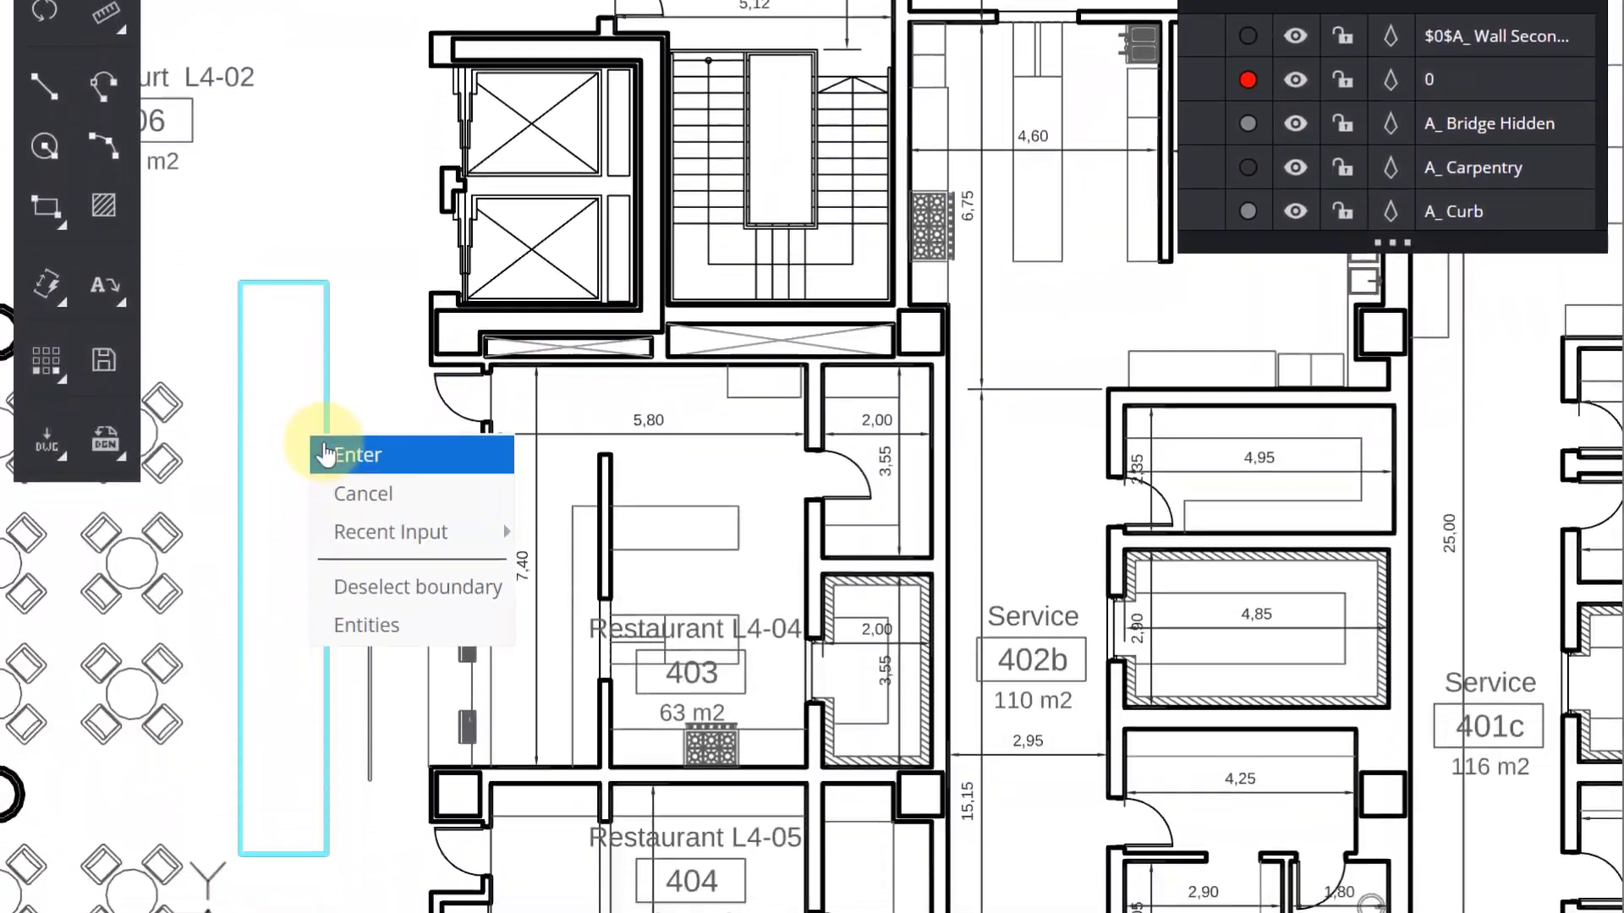
click(357, 901)
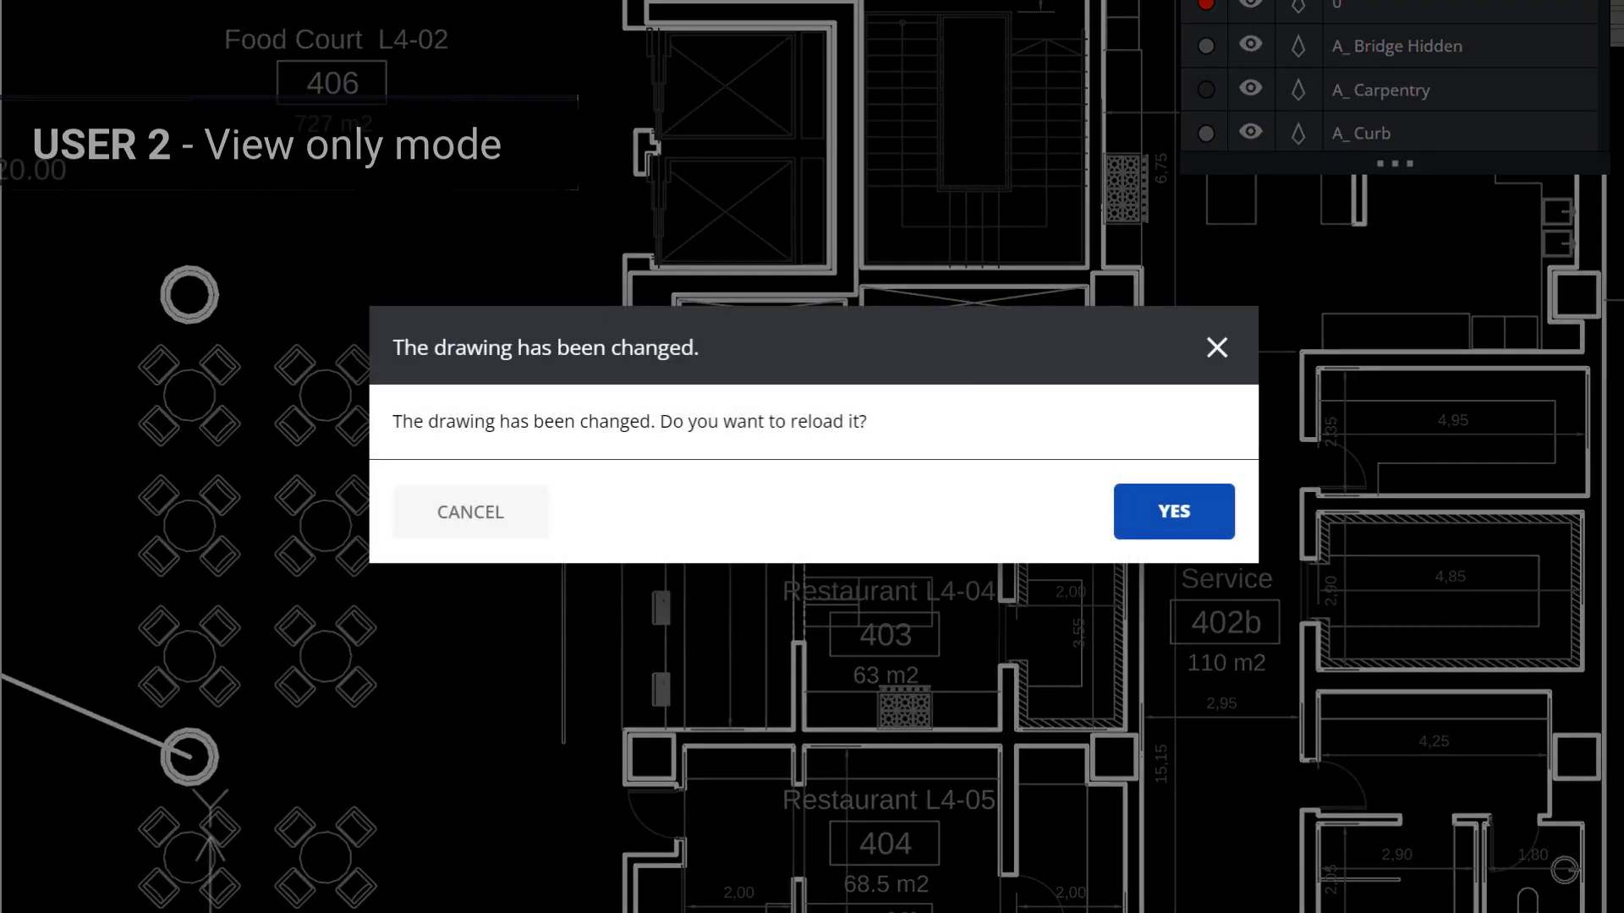
click(1188, 517)
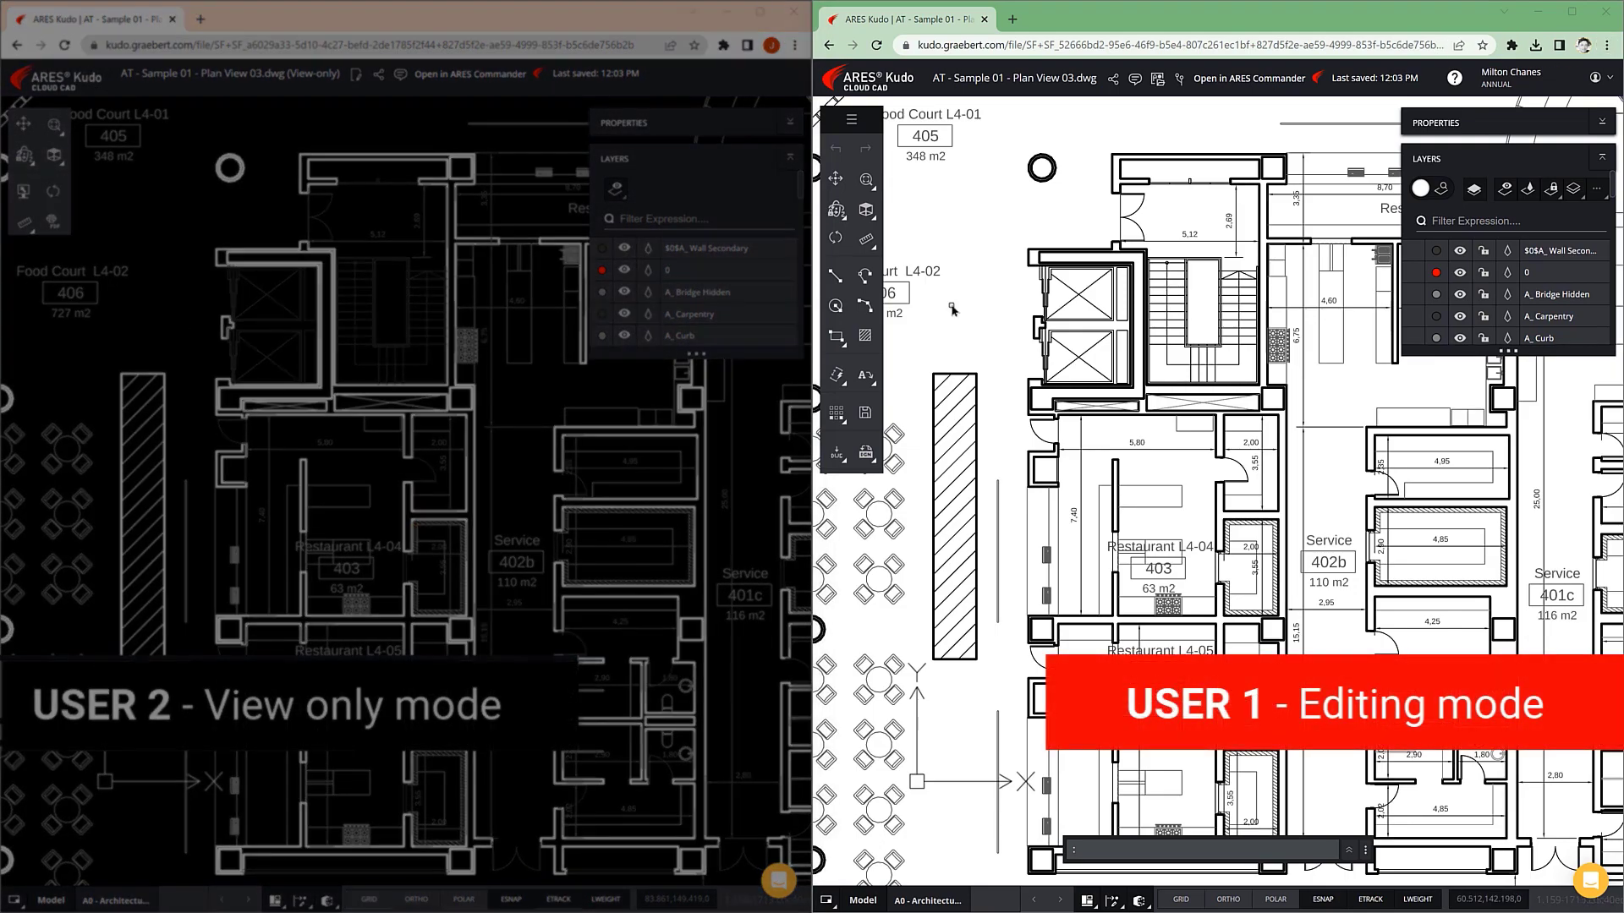
Create a comment thread titled "Restaurant area" with the description "Add a separator to this area."
click(1134, 82)
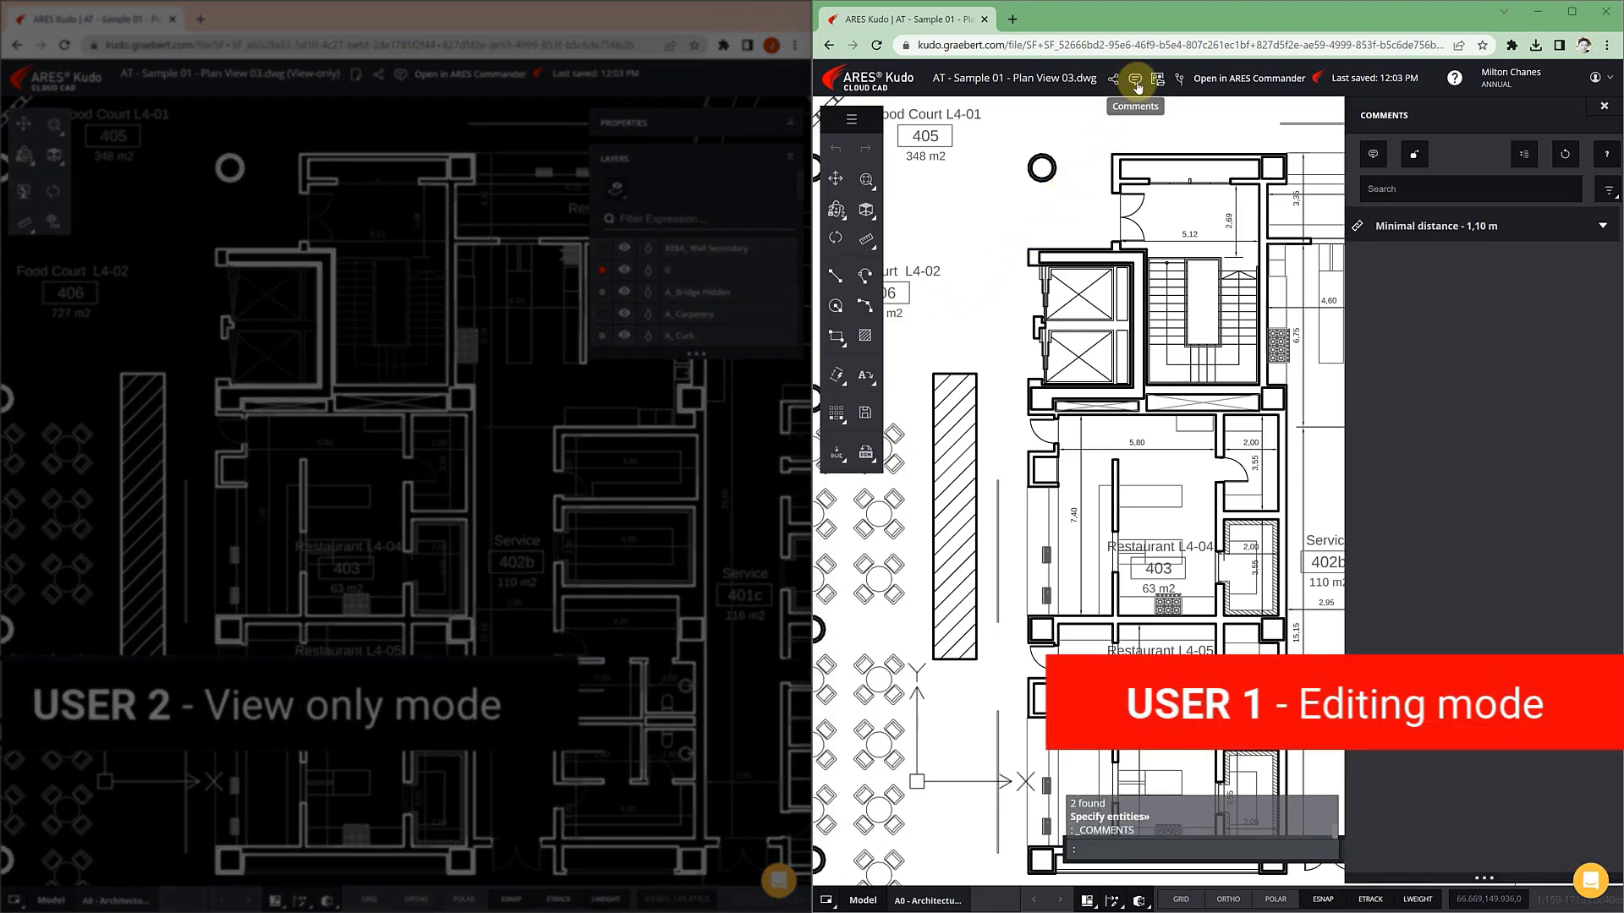
click(1371, 155)
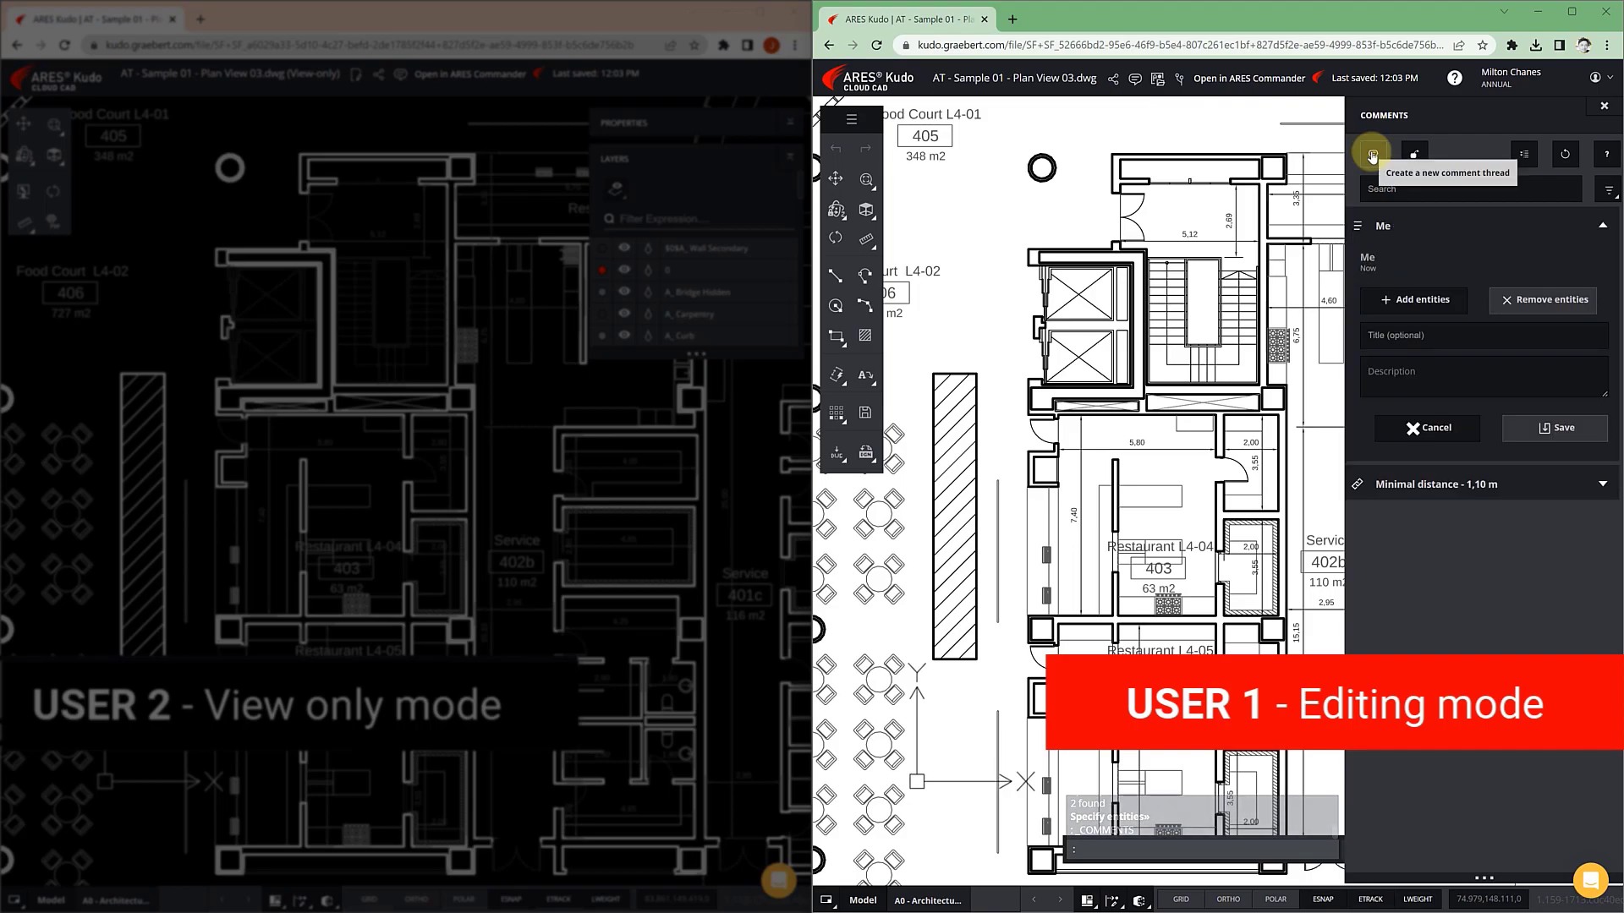
click(1419, 337)
text(Restaurant area)
click(1419, 372)
text(Add a separator to this area.)
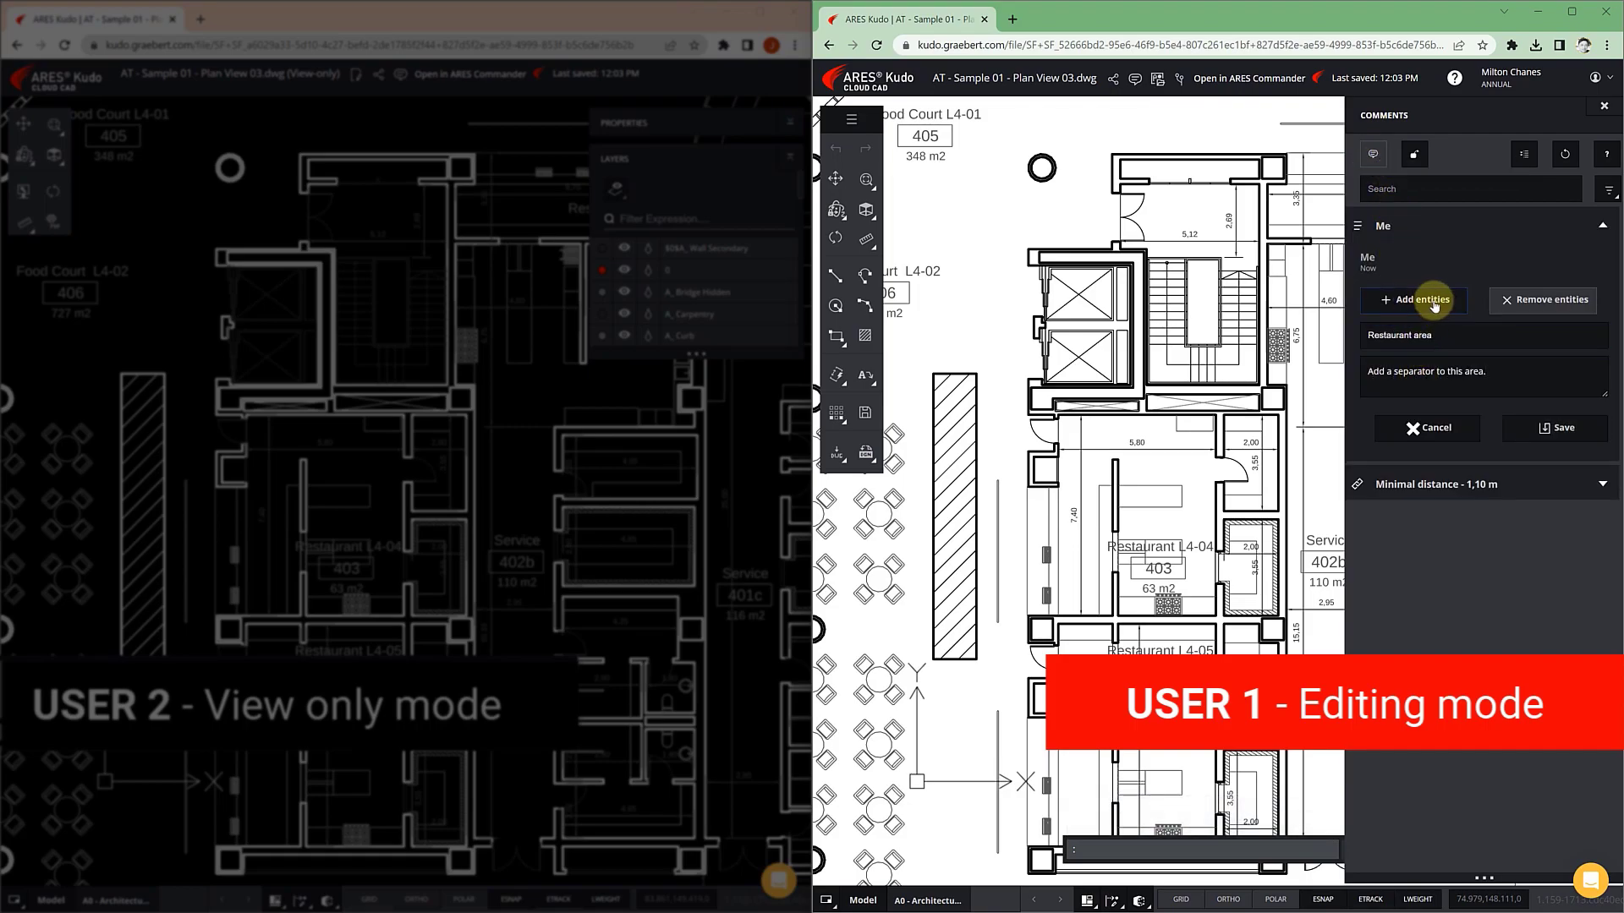
Attach the hatched rectangle to the new comment thread and save the comment
click(1434, 305)
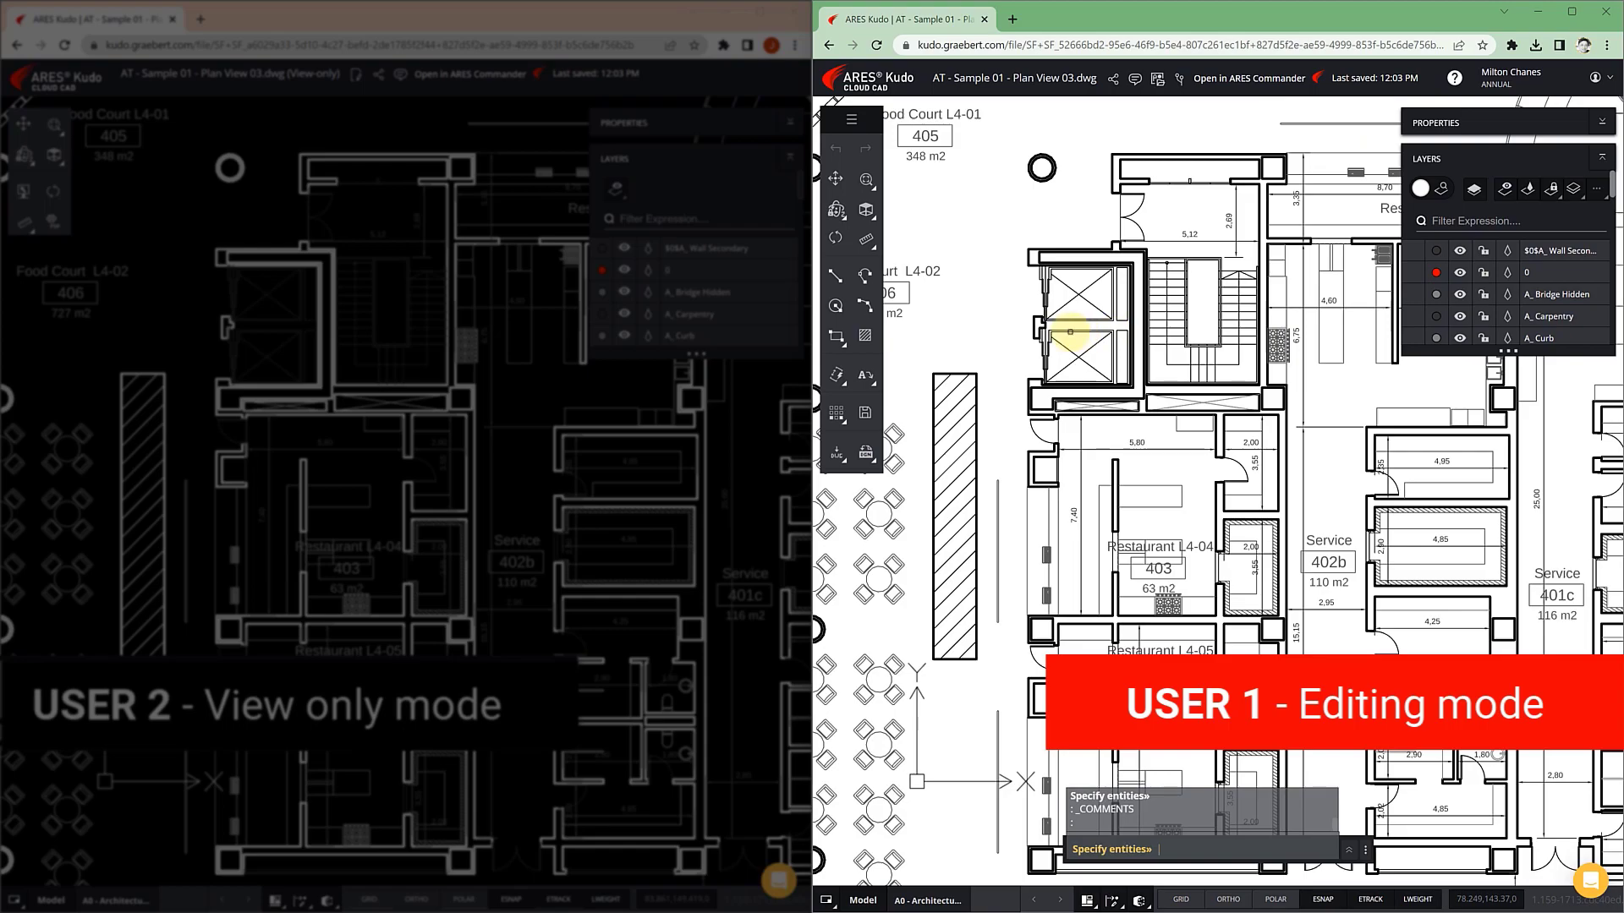
click(953, 387)
key(Return)
click(1562, 439)
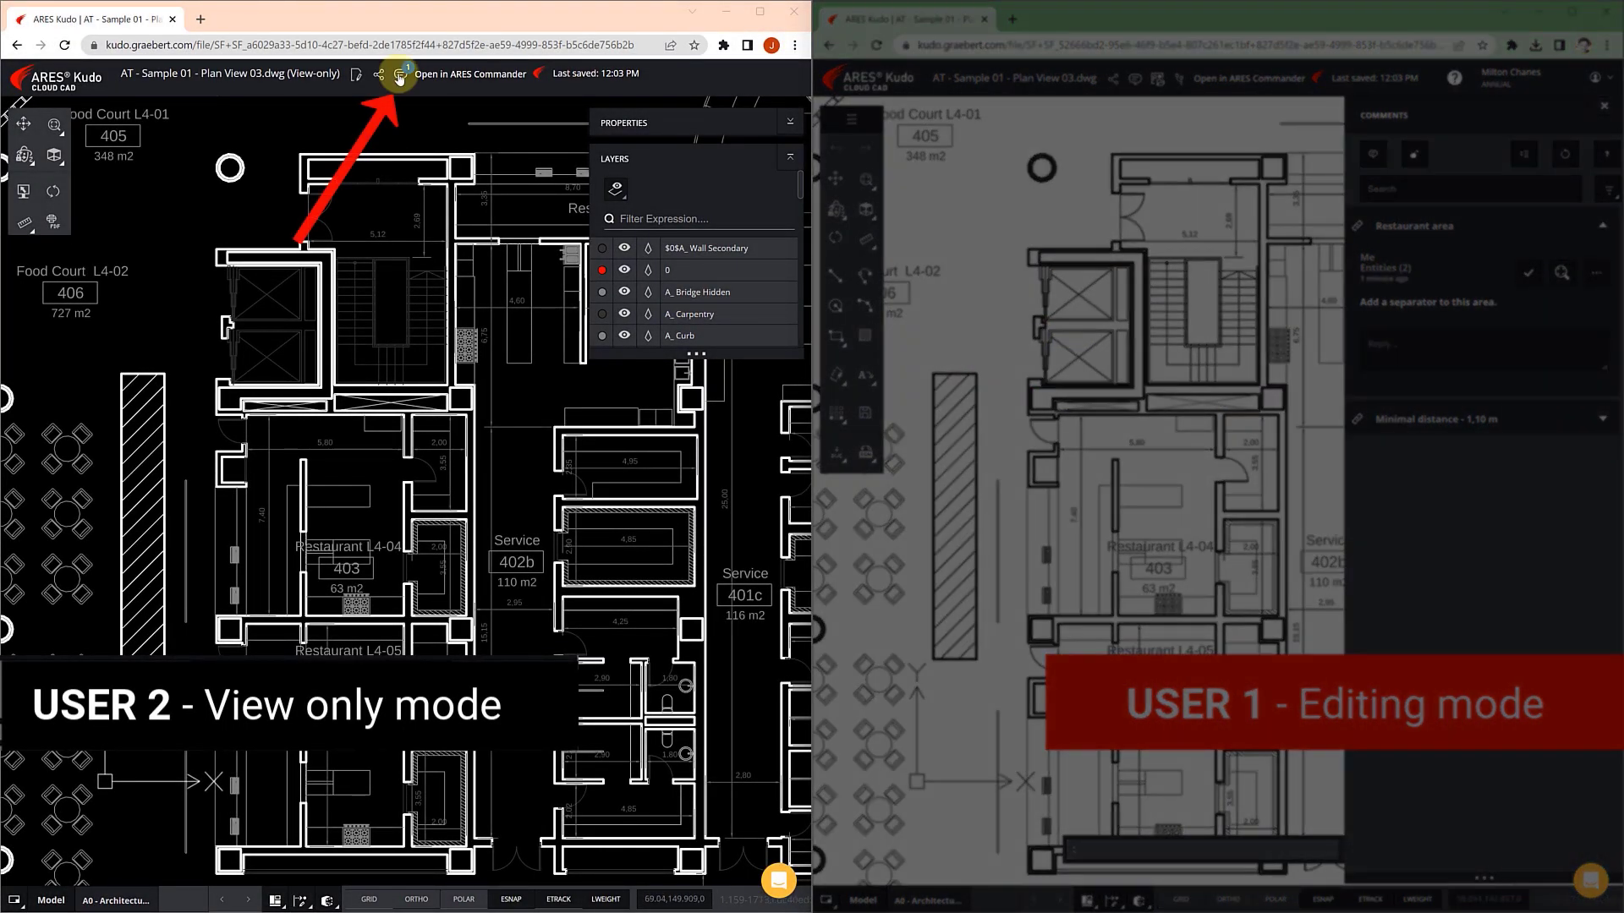
Reply to the "Restaurant area" comment from the view-only session with "We have designed a planter that we can use in that area."
click(400, 77)
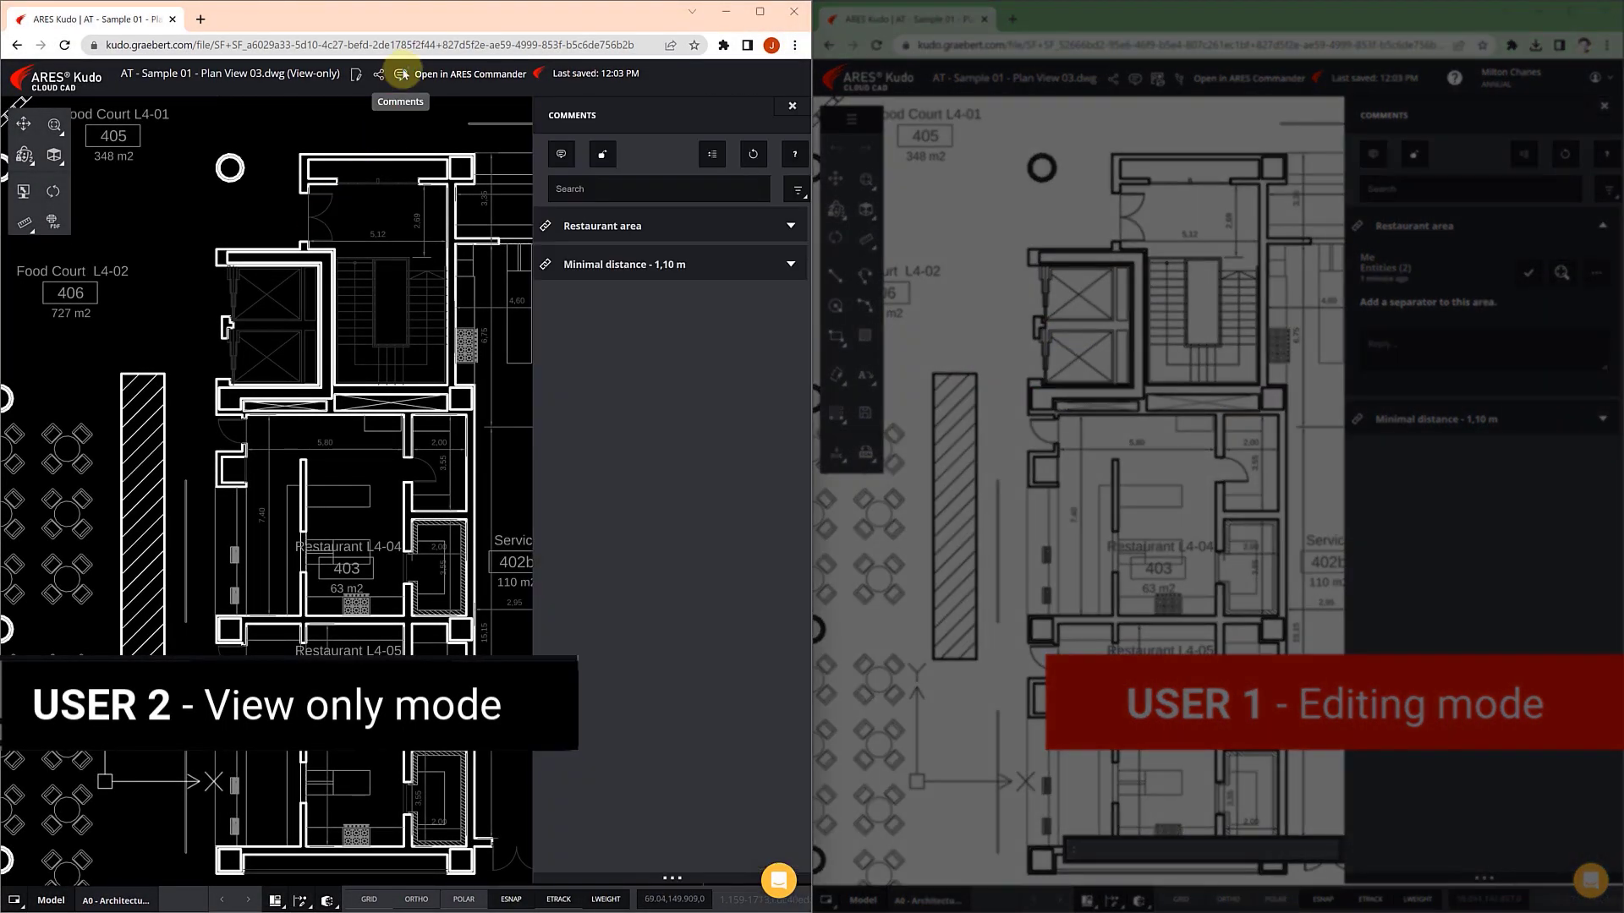
click(749, 228)
click(683, 339)
text(We have designed a planter th)
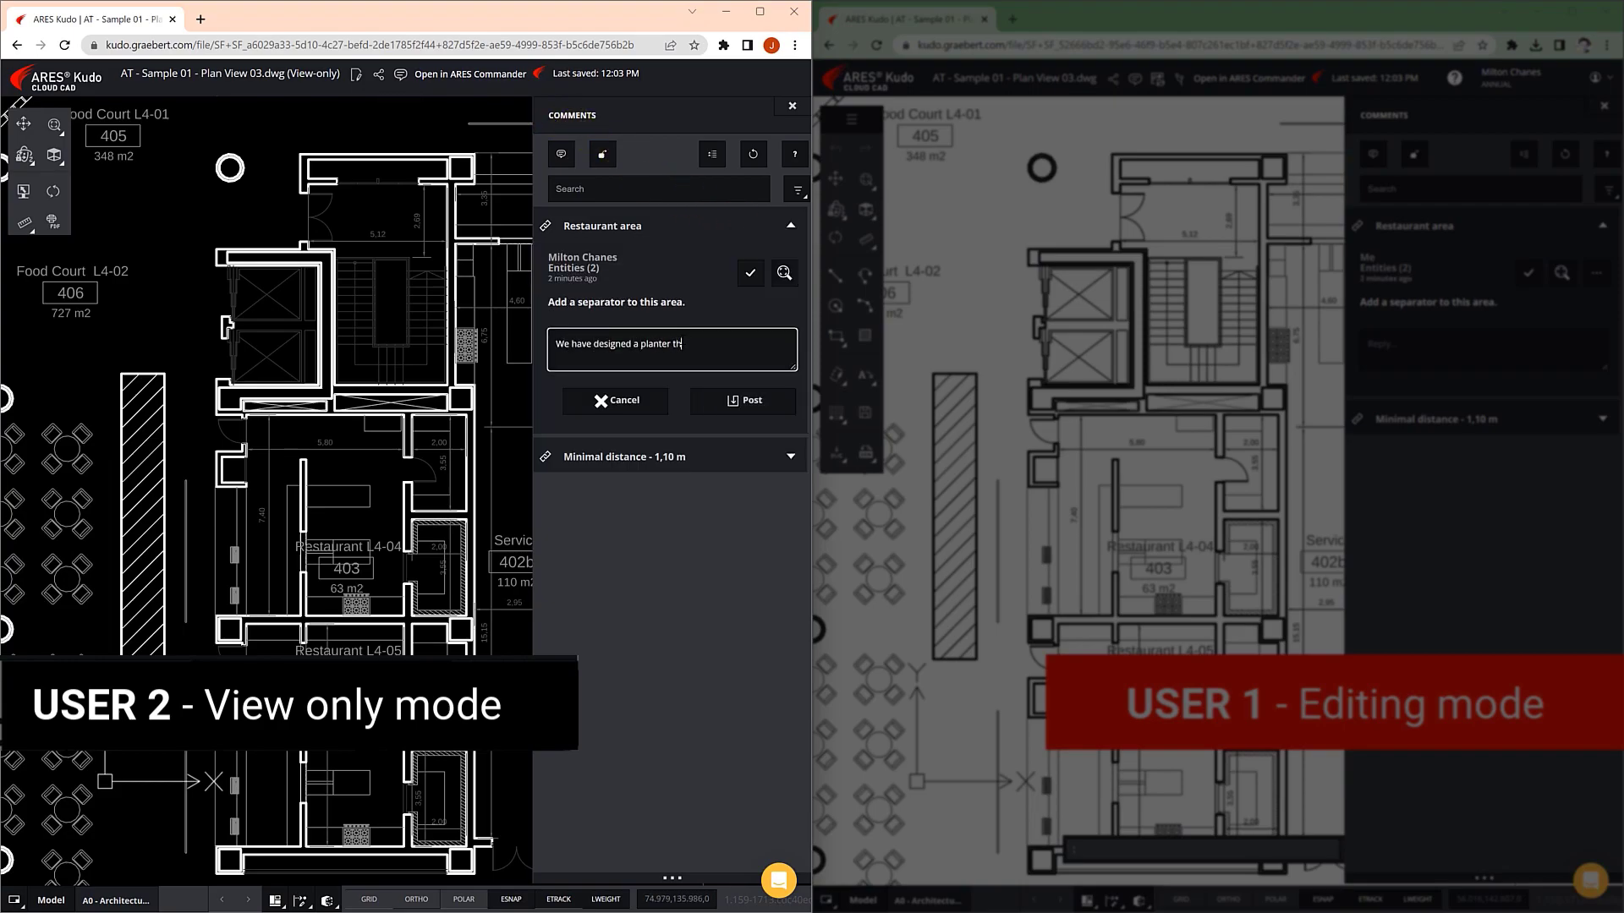
text(at we can use in that area.)
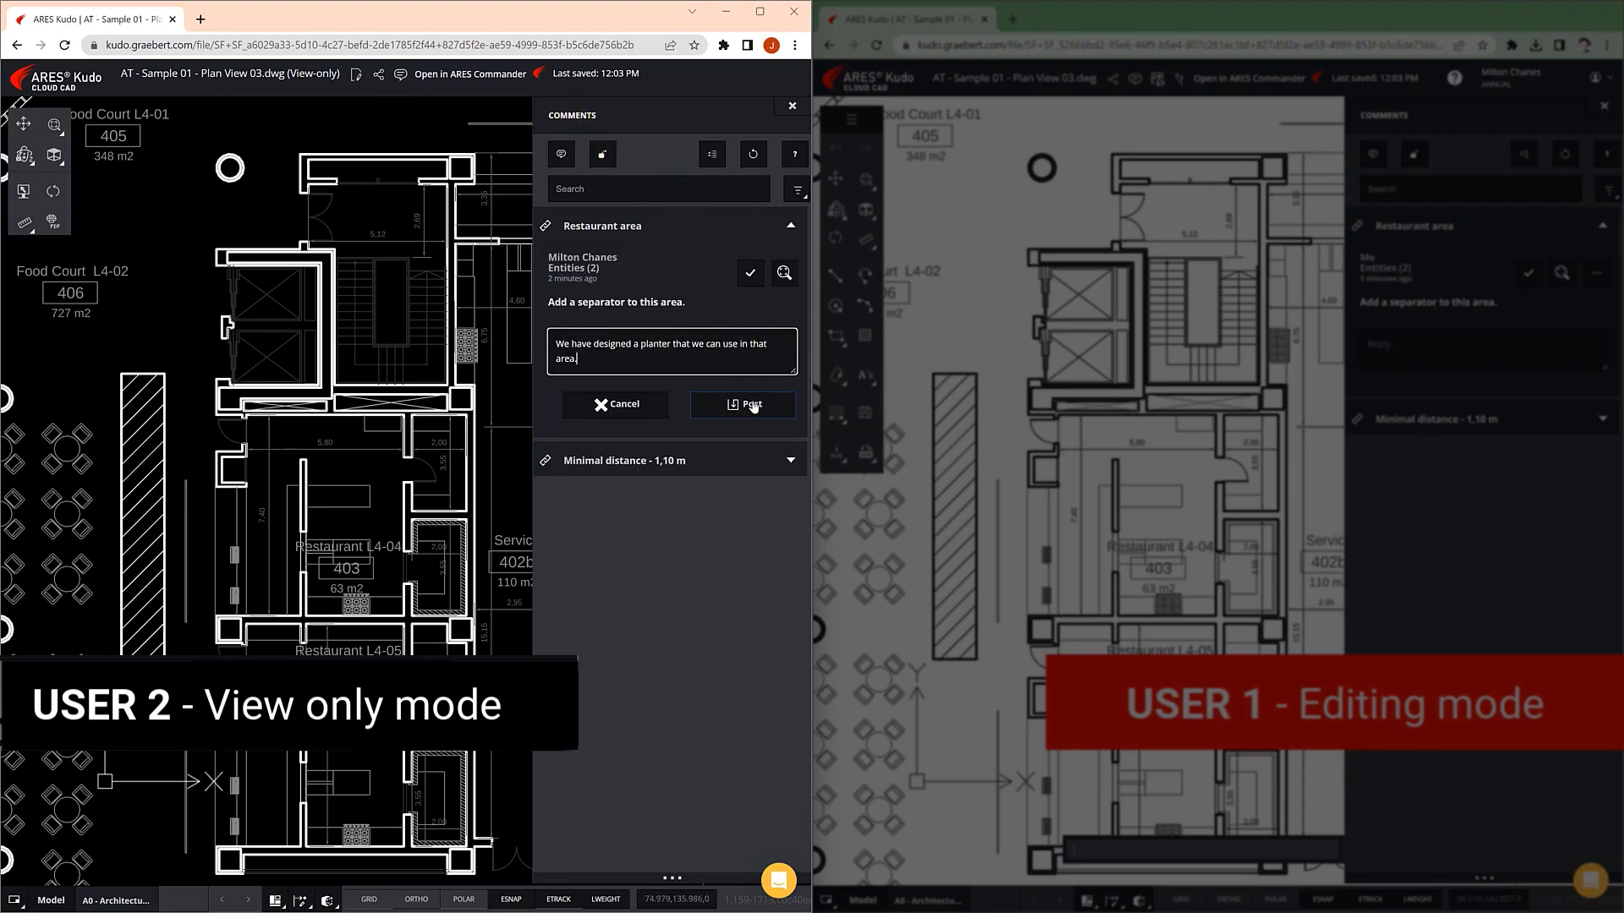
click(752, 405)
Add a picture recording at the hatched rectangle using Trash2.jpg, with the comment "We can vary the length or add 3 garbage bins."
click(603, 156)
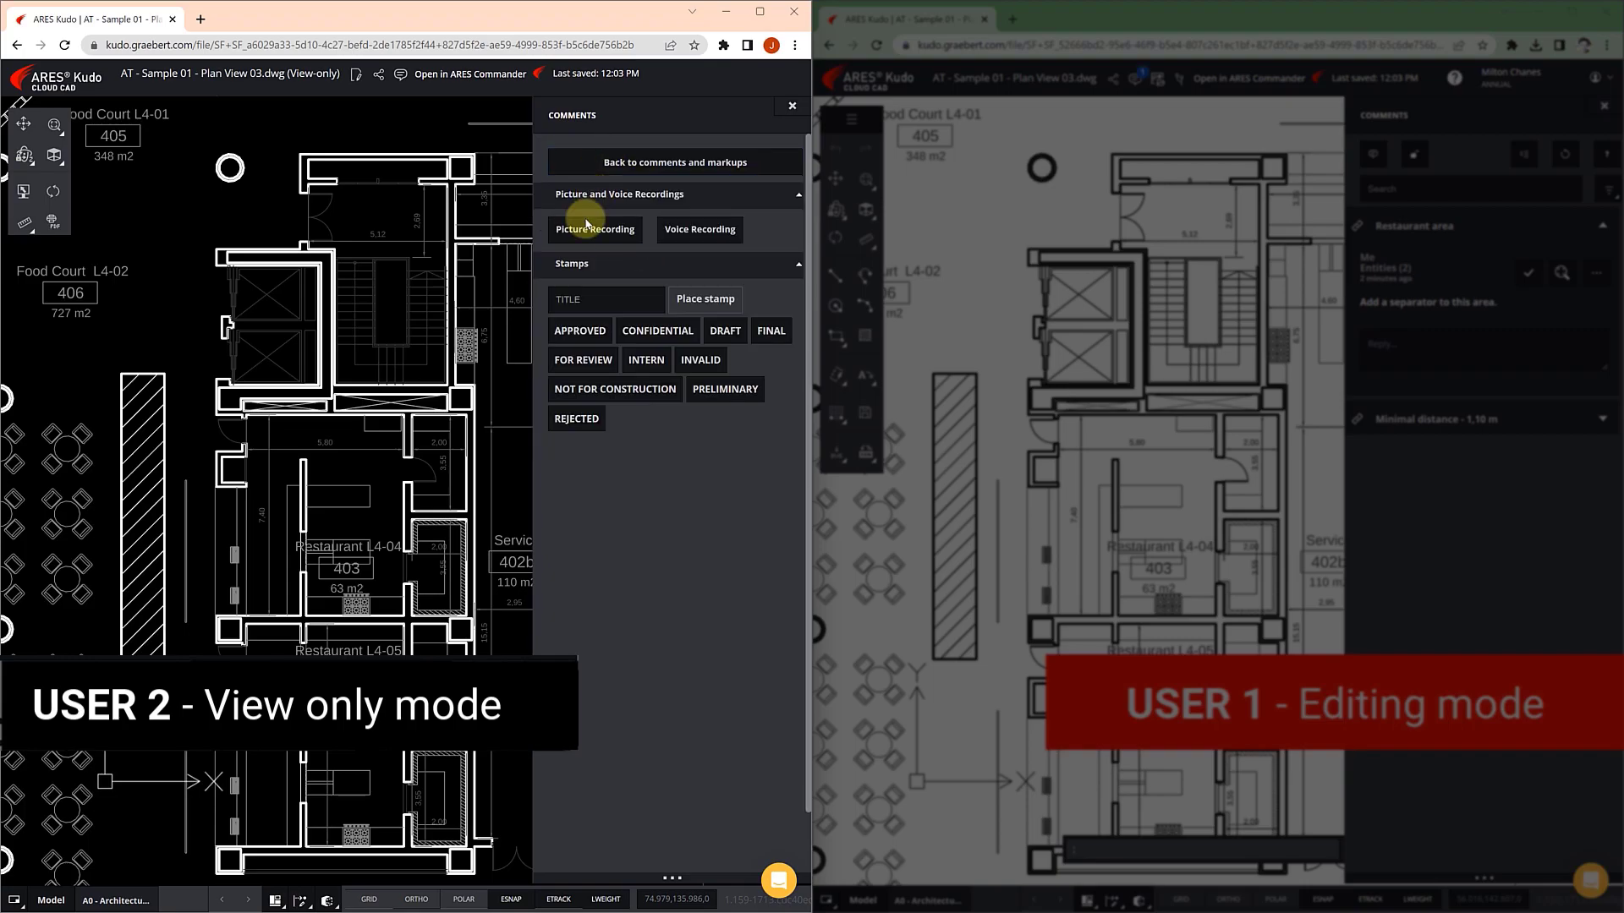
click(579, 235)
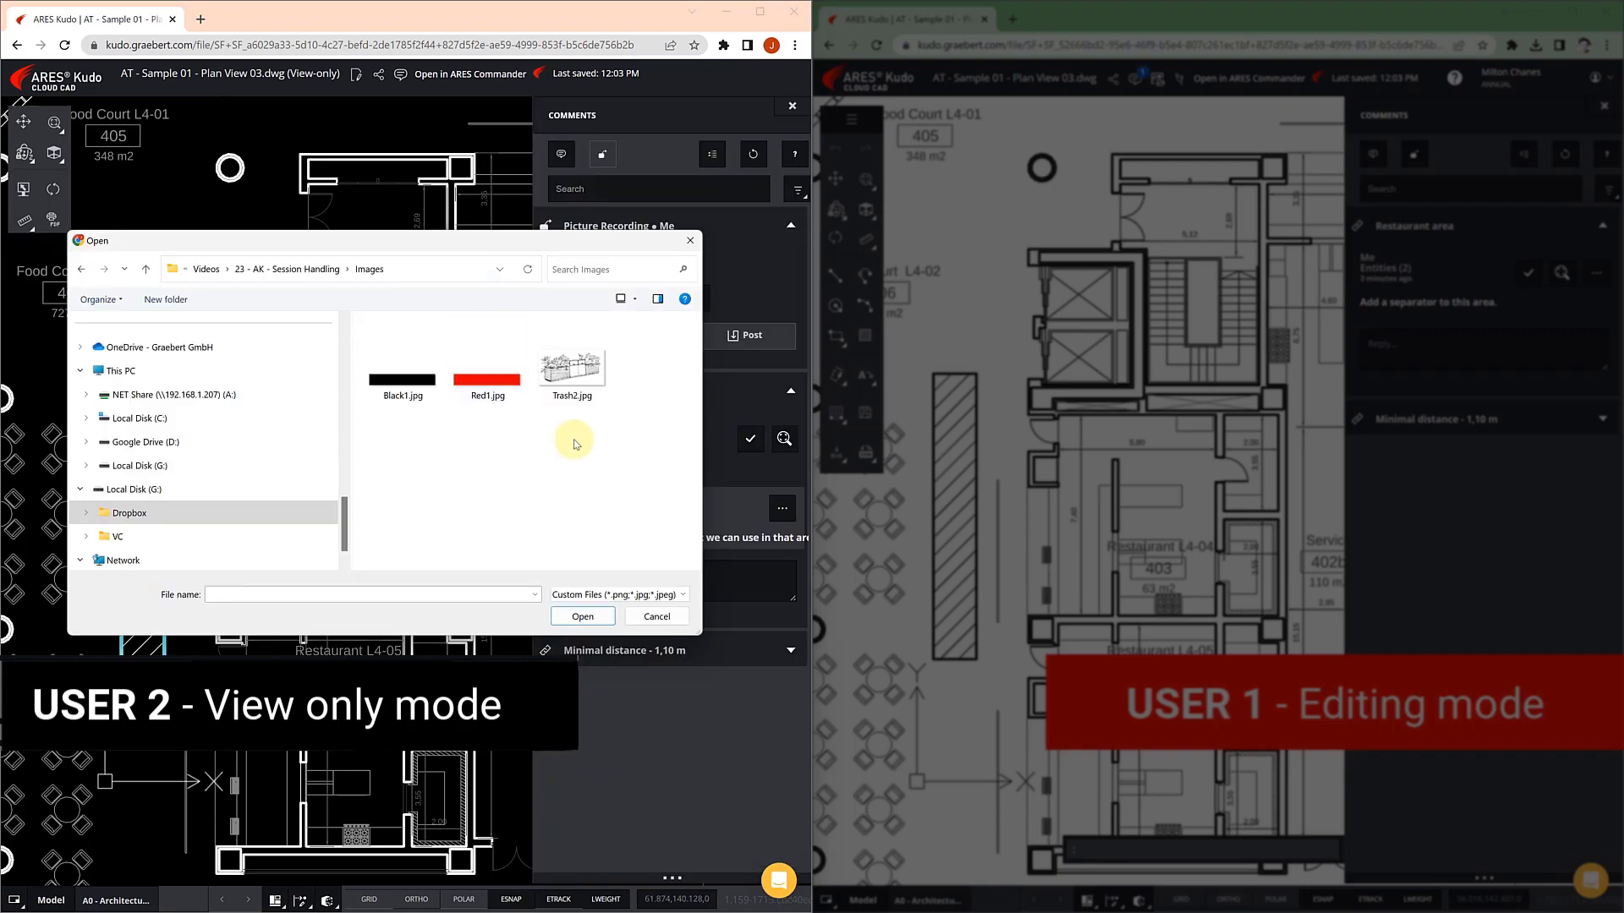
click(573, 381)
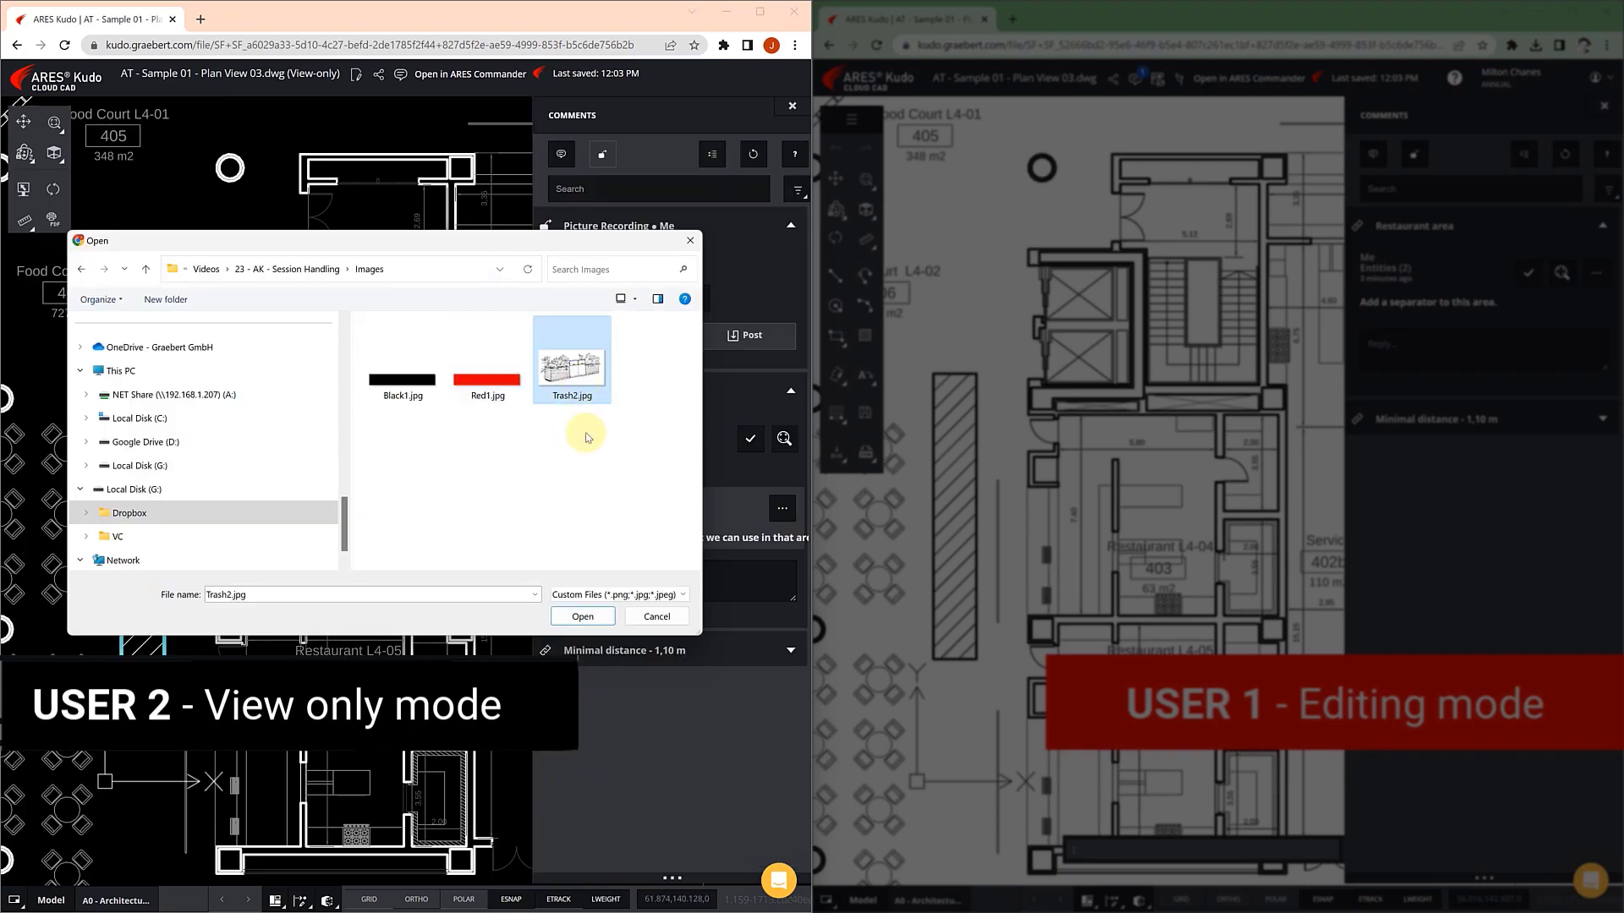
click(606, 615)
click(645, 466)
text(We can vary the leng)
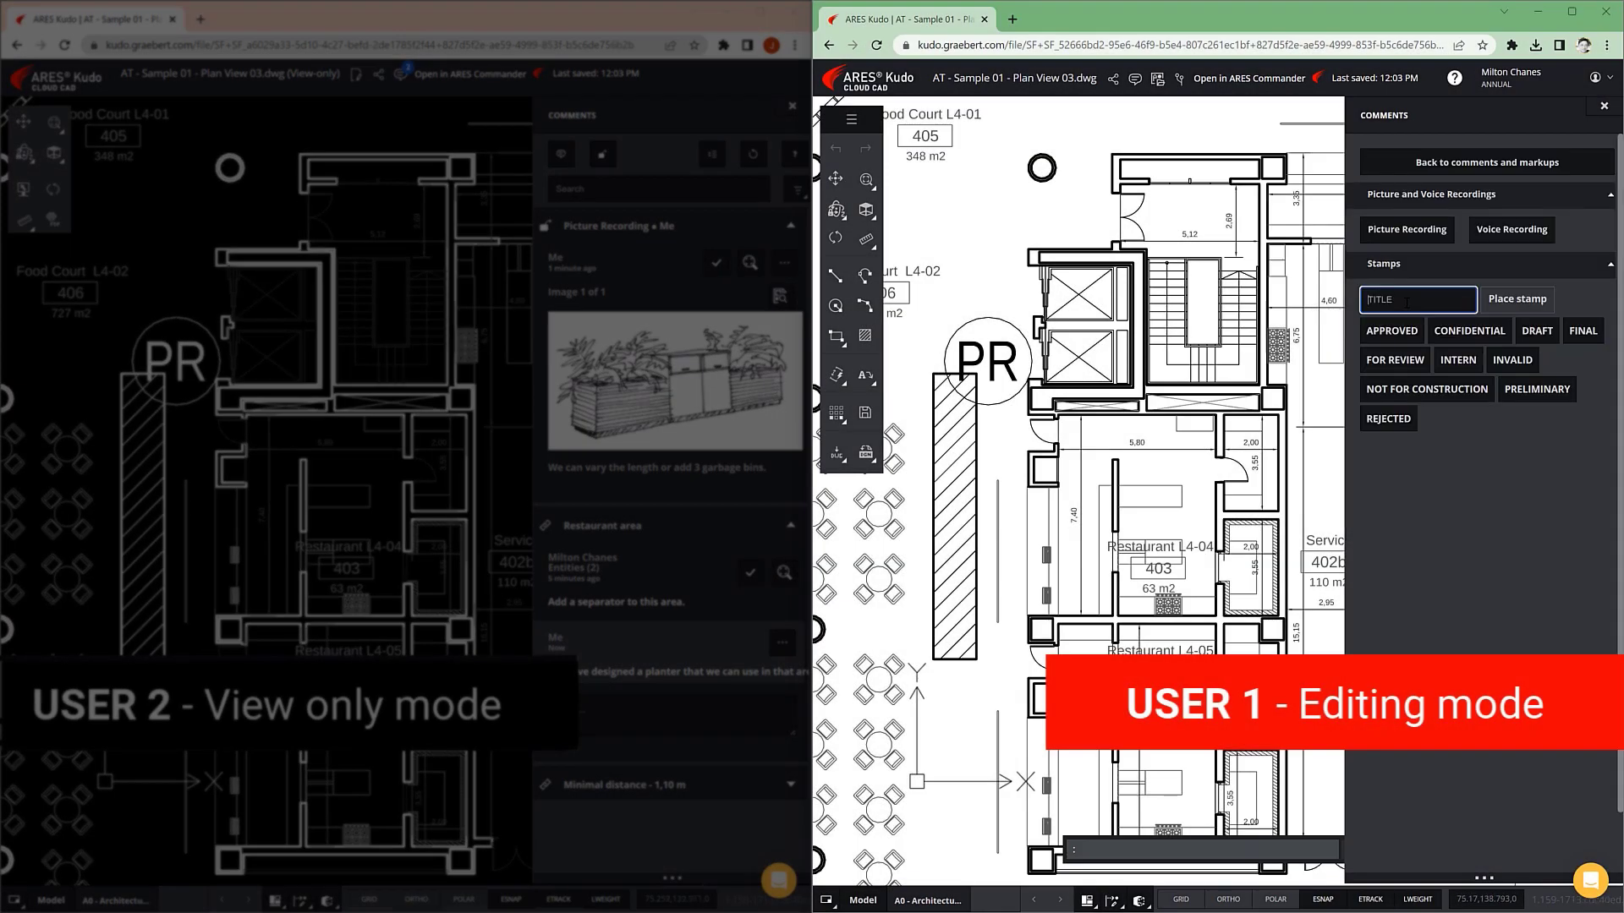
Place a custom stamp reading "To draw detail" over the hatched rectangle from the editing session
click(1517, 299)
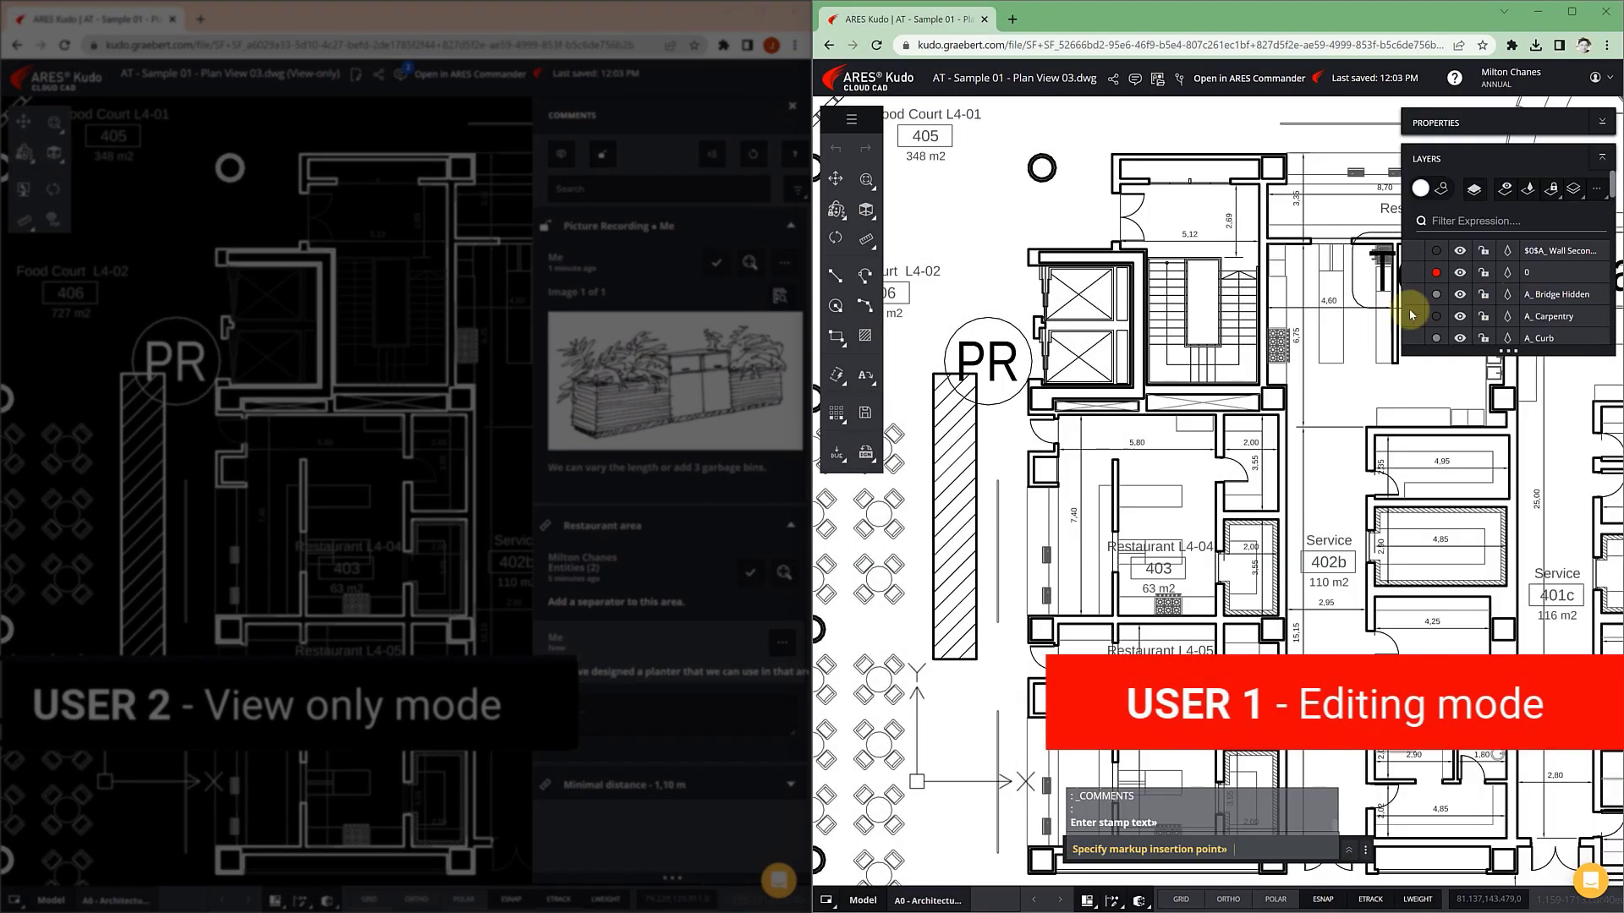
click(971, 479)
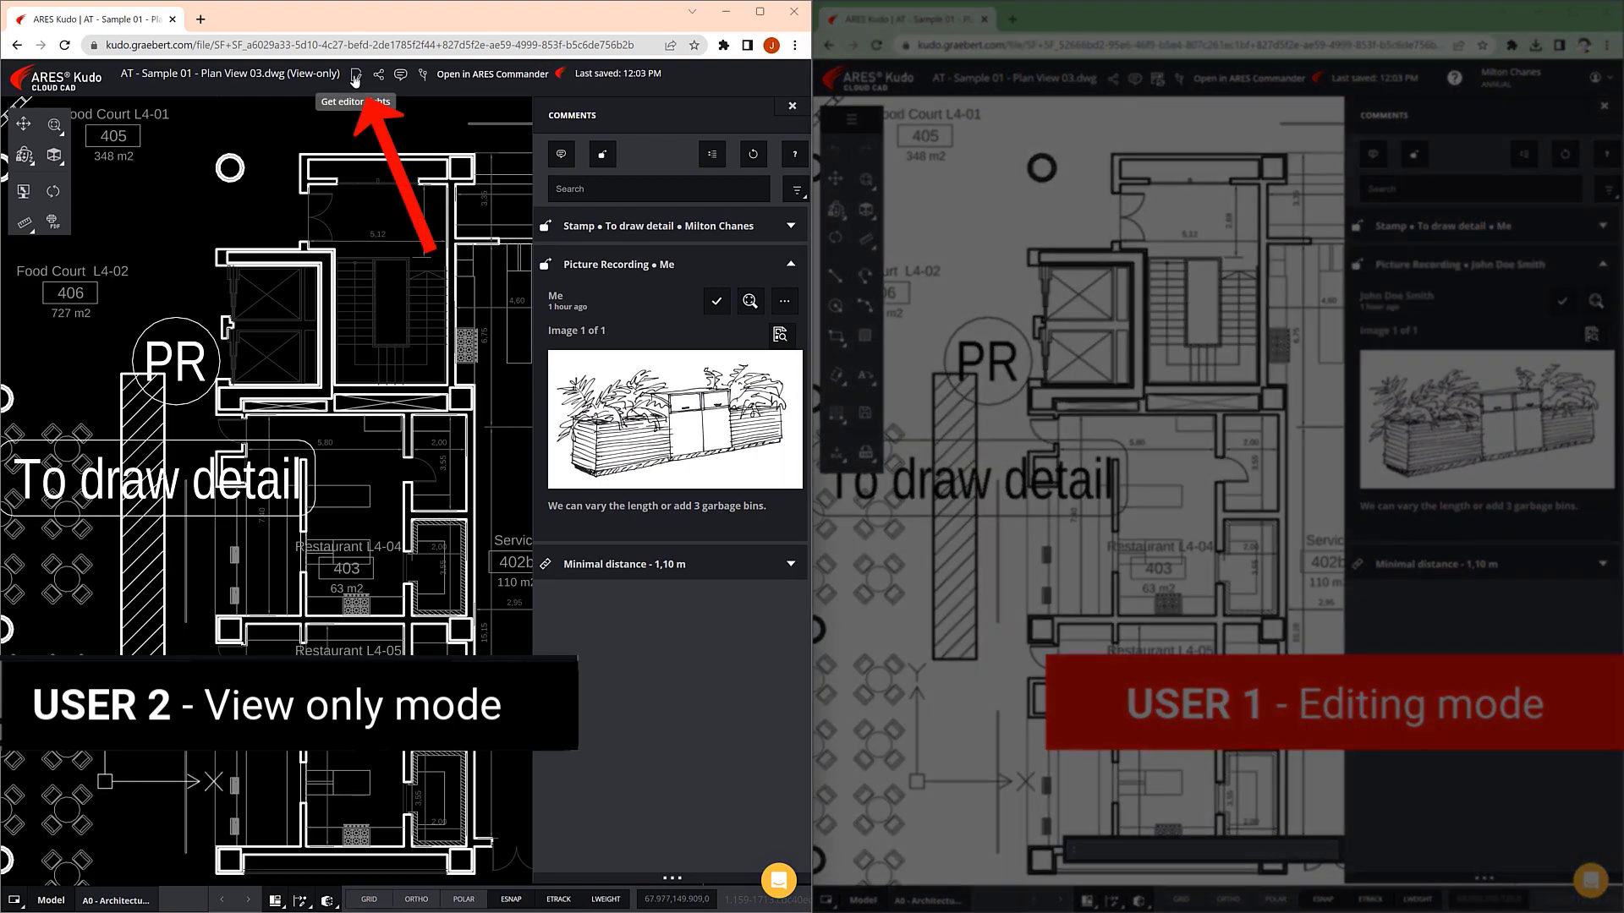
Request and accept the transfer of editor rights to the view-only session, and reload the changed drawing in the former editor's session
click(355, 75)
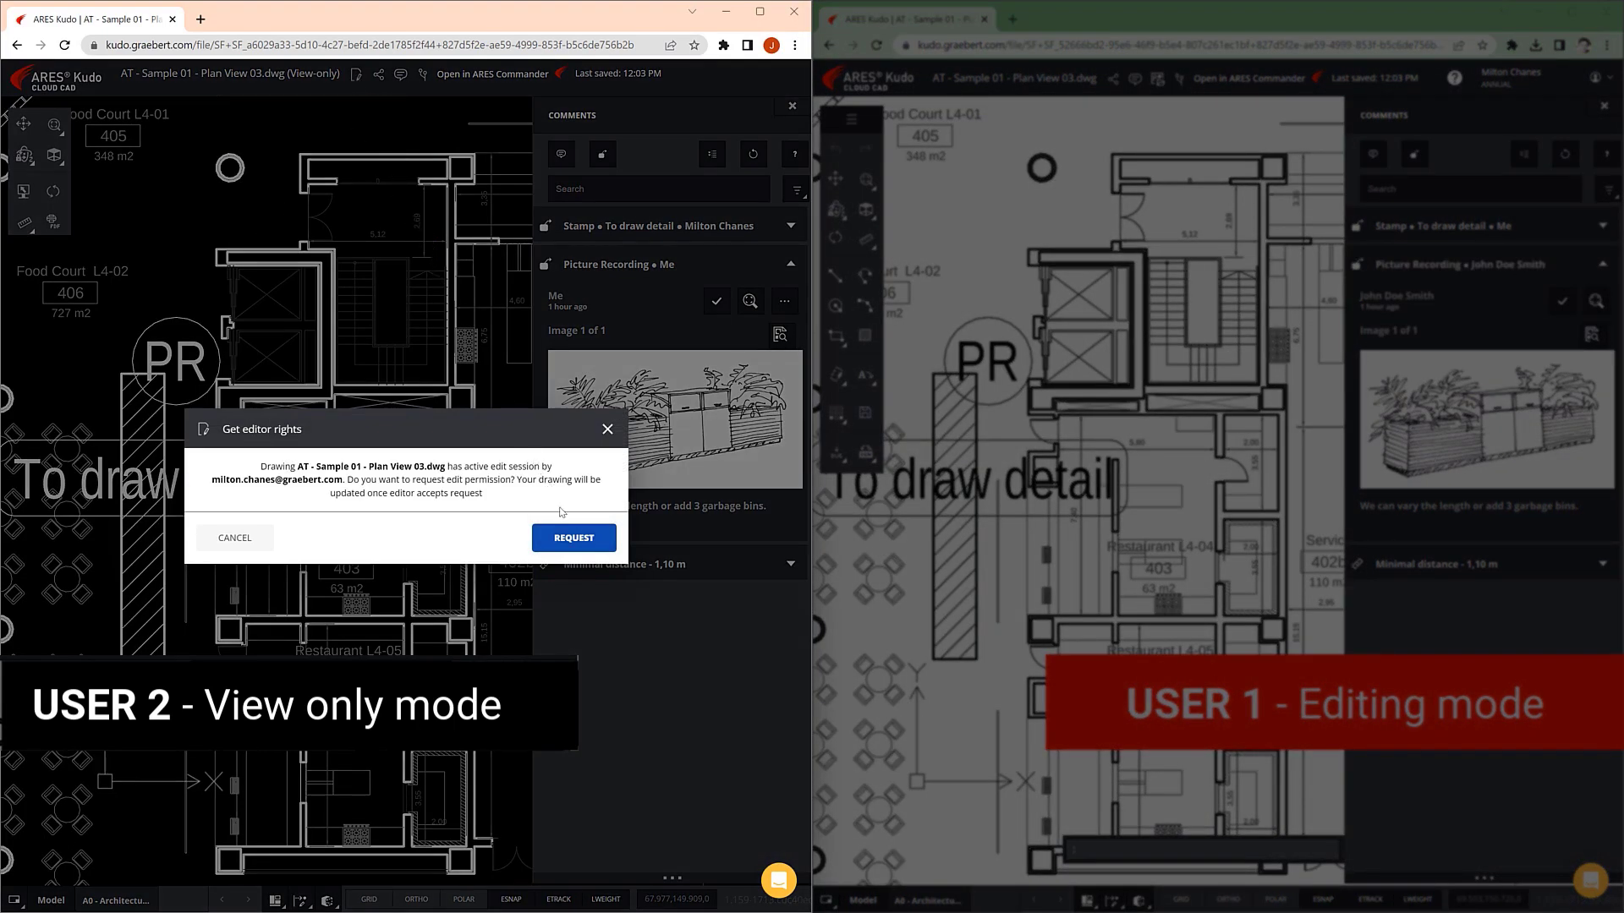
click(585, 546)
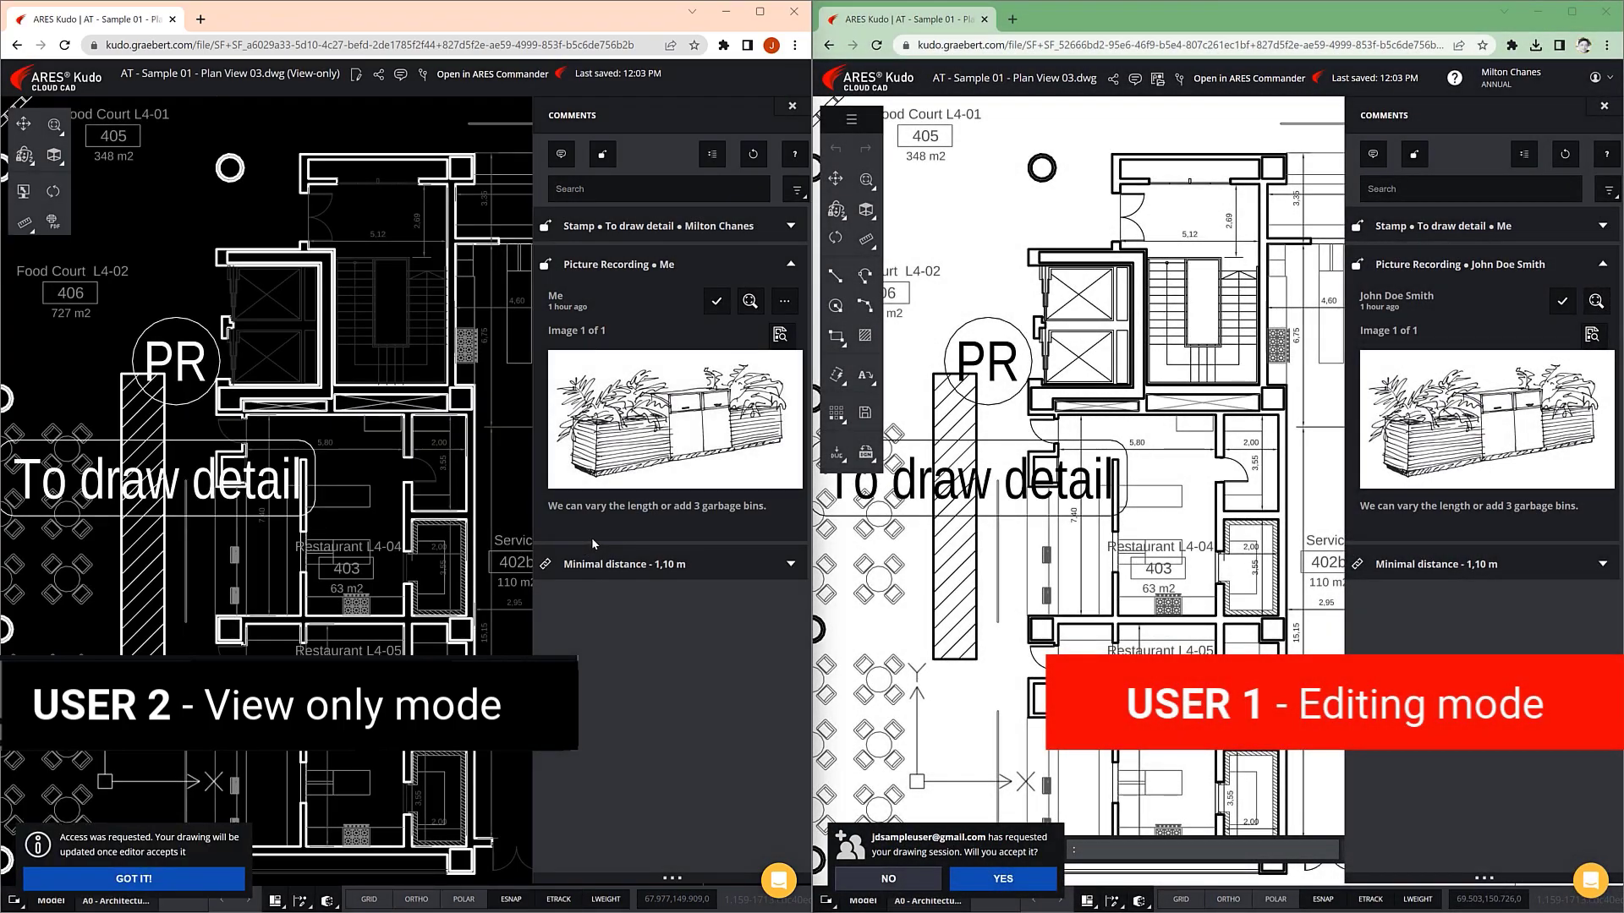
click(1000, 865)
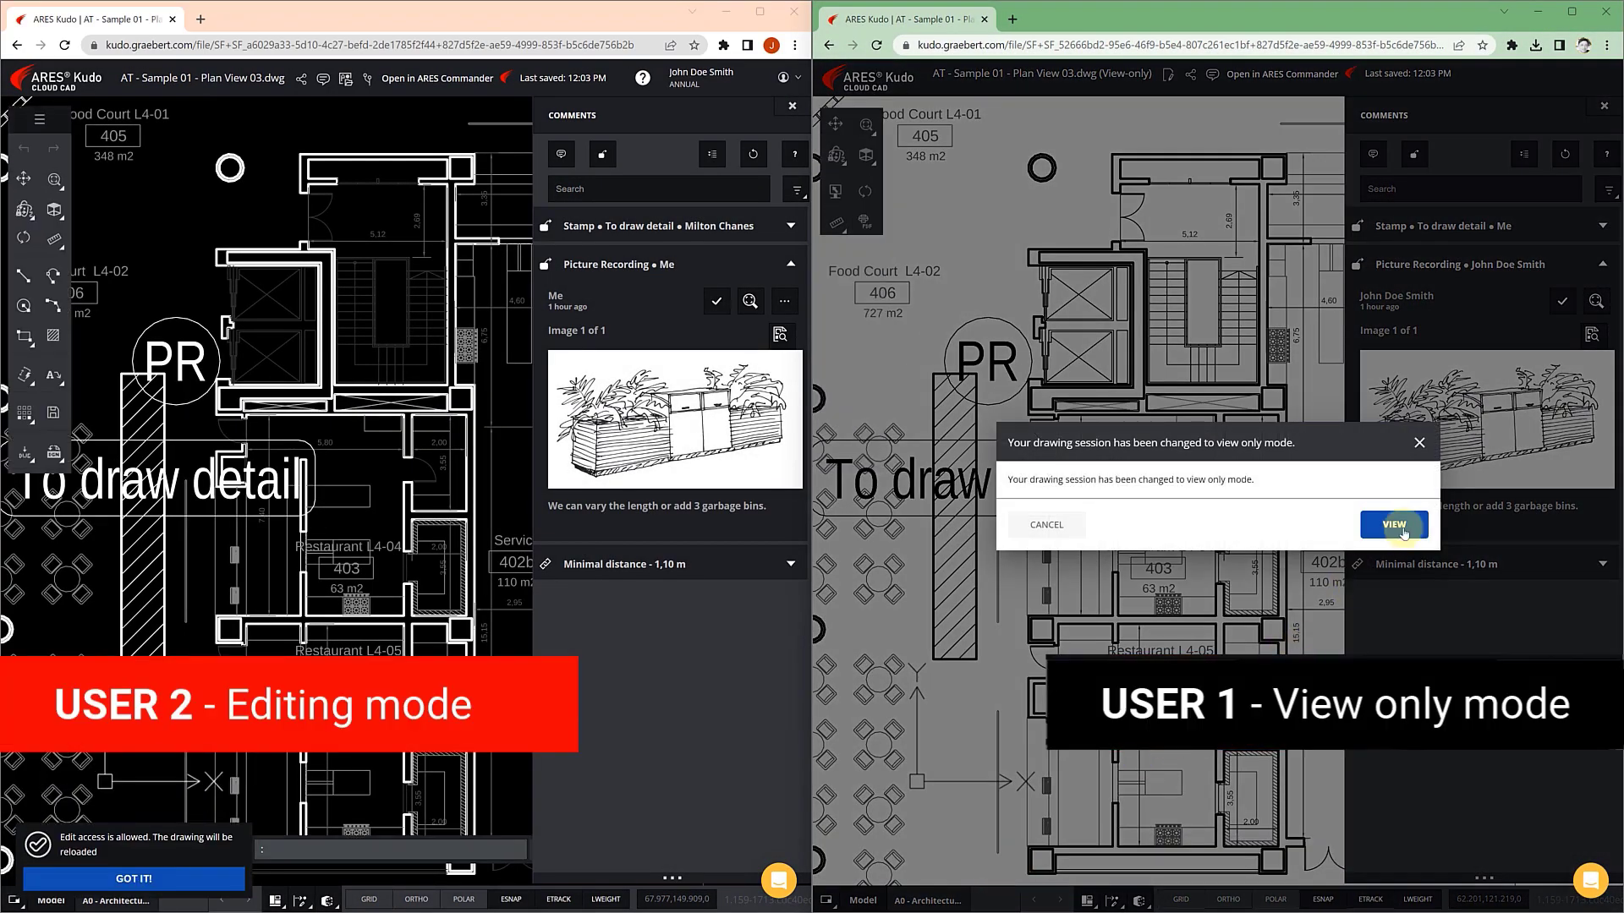
click(1400, 527)
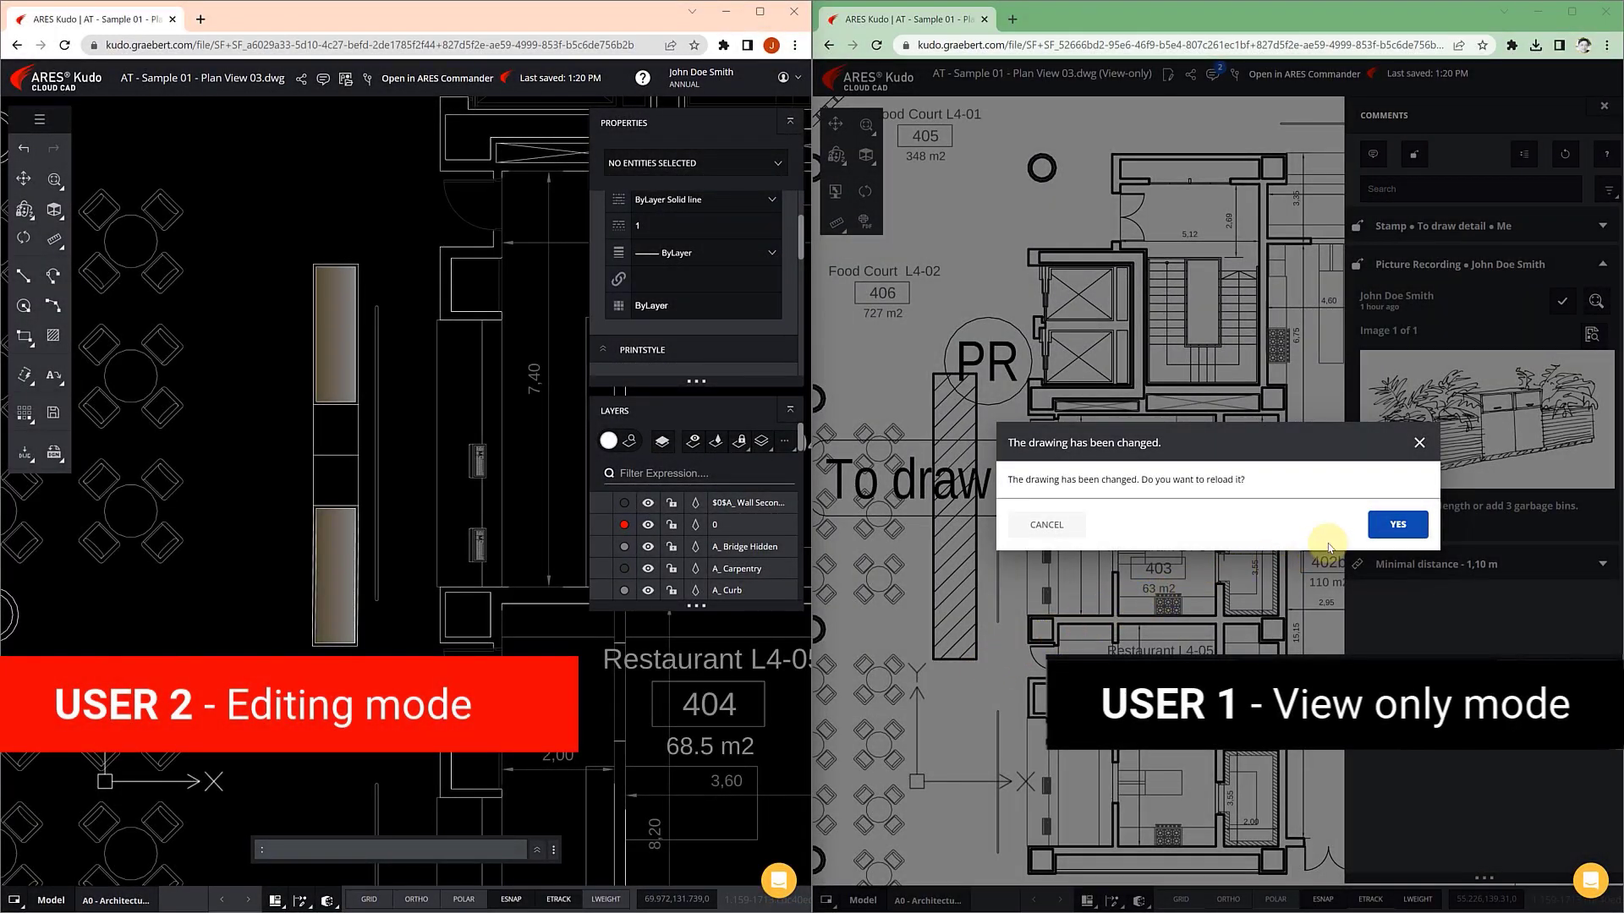
click(1397, 526)
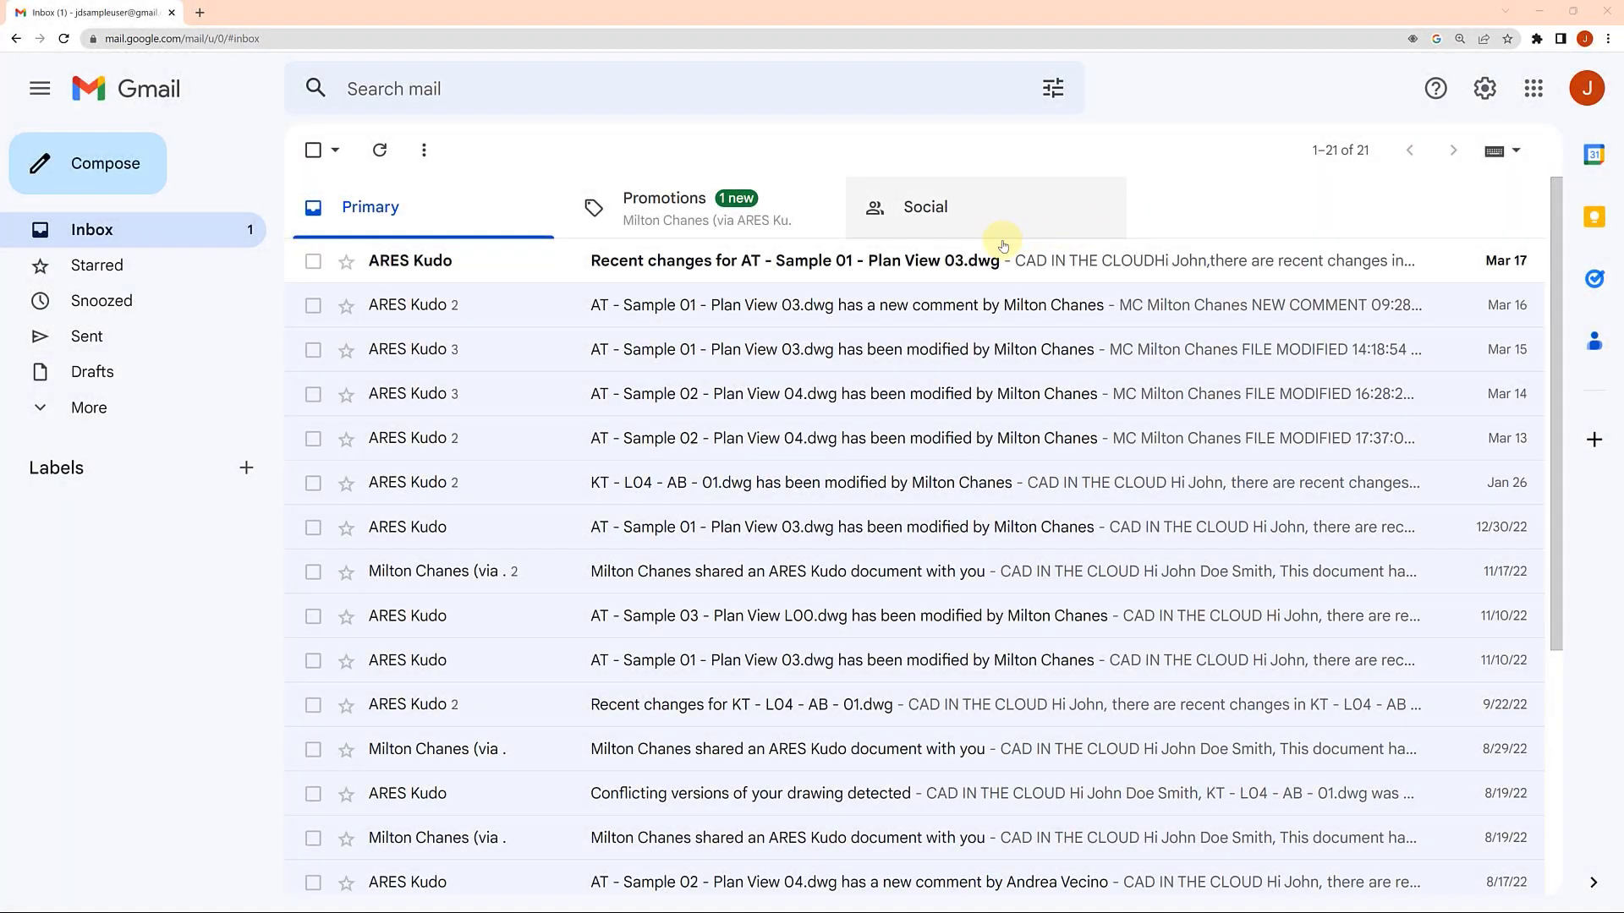
Read the recent-changes email for AT - Sample 01 - Plan View 03.dwg in Gmail and open the drawing from it
click(945, 271)
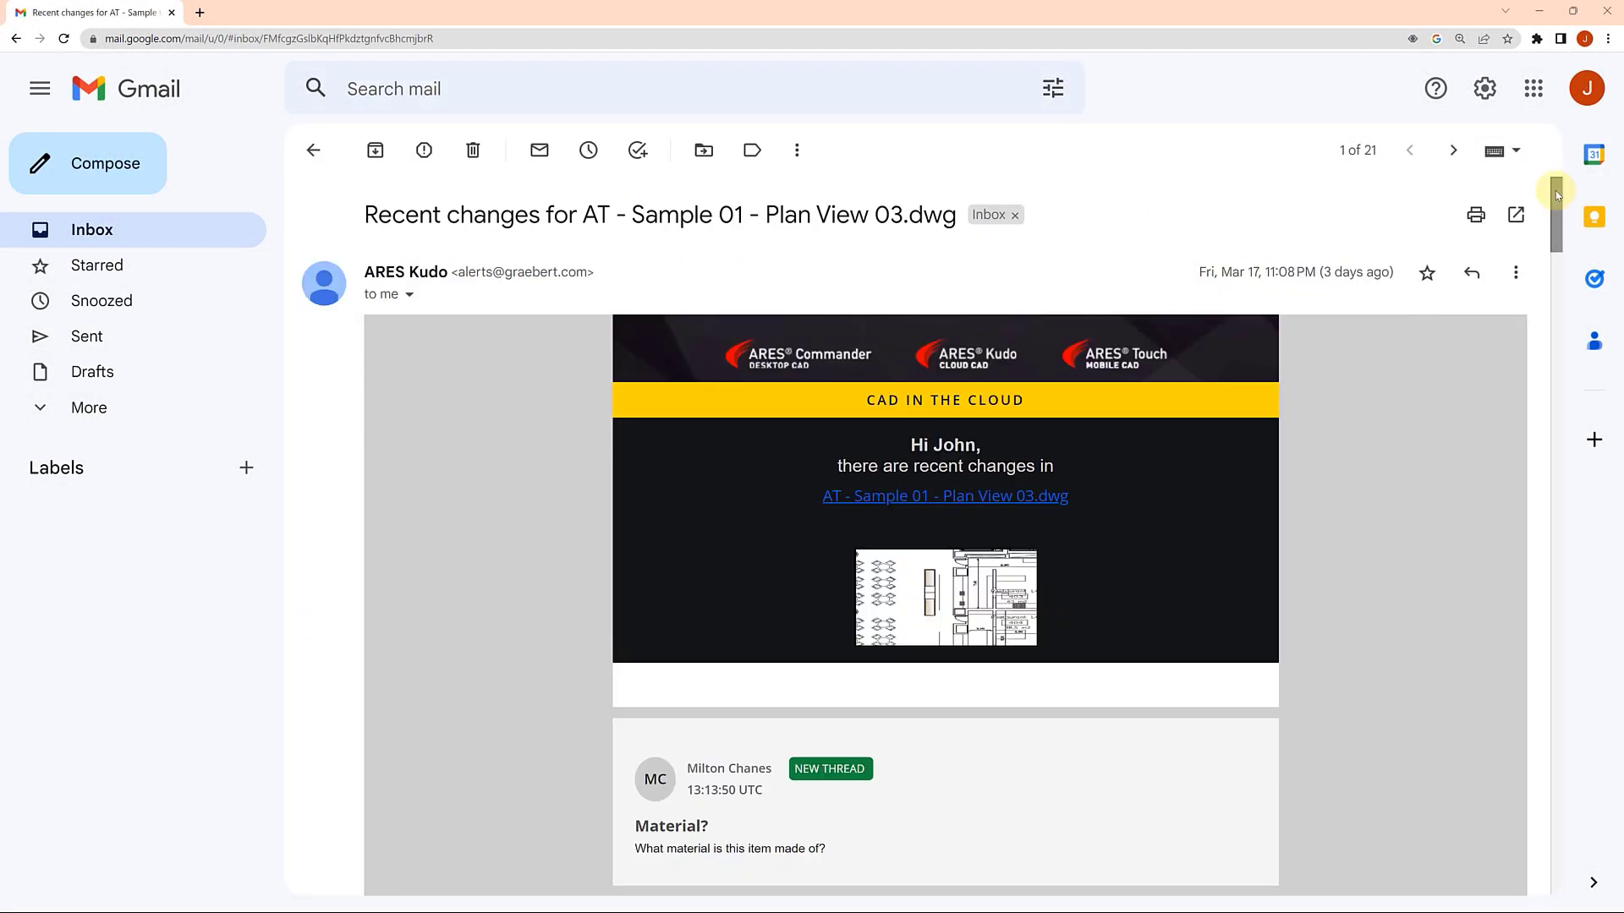
mouse_move(1555, 191)
mouse_down()
mouse_move(1557, 715)
mouse_move(1584, 770)
mouse_move(639, 626)
mouse_up()
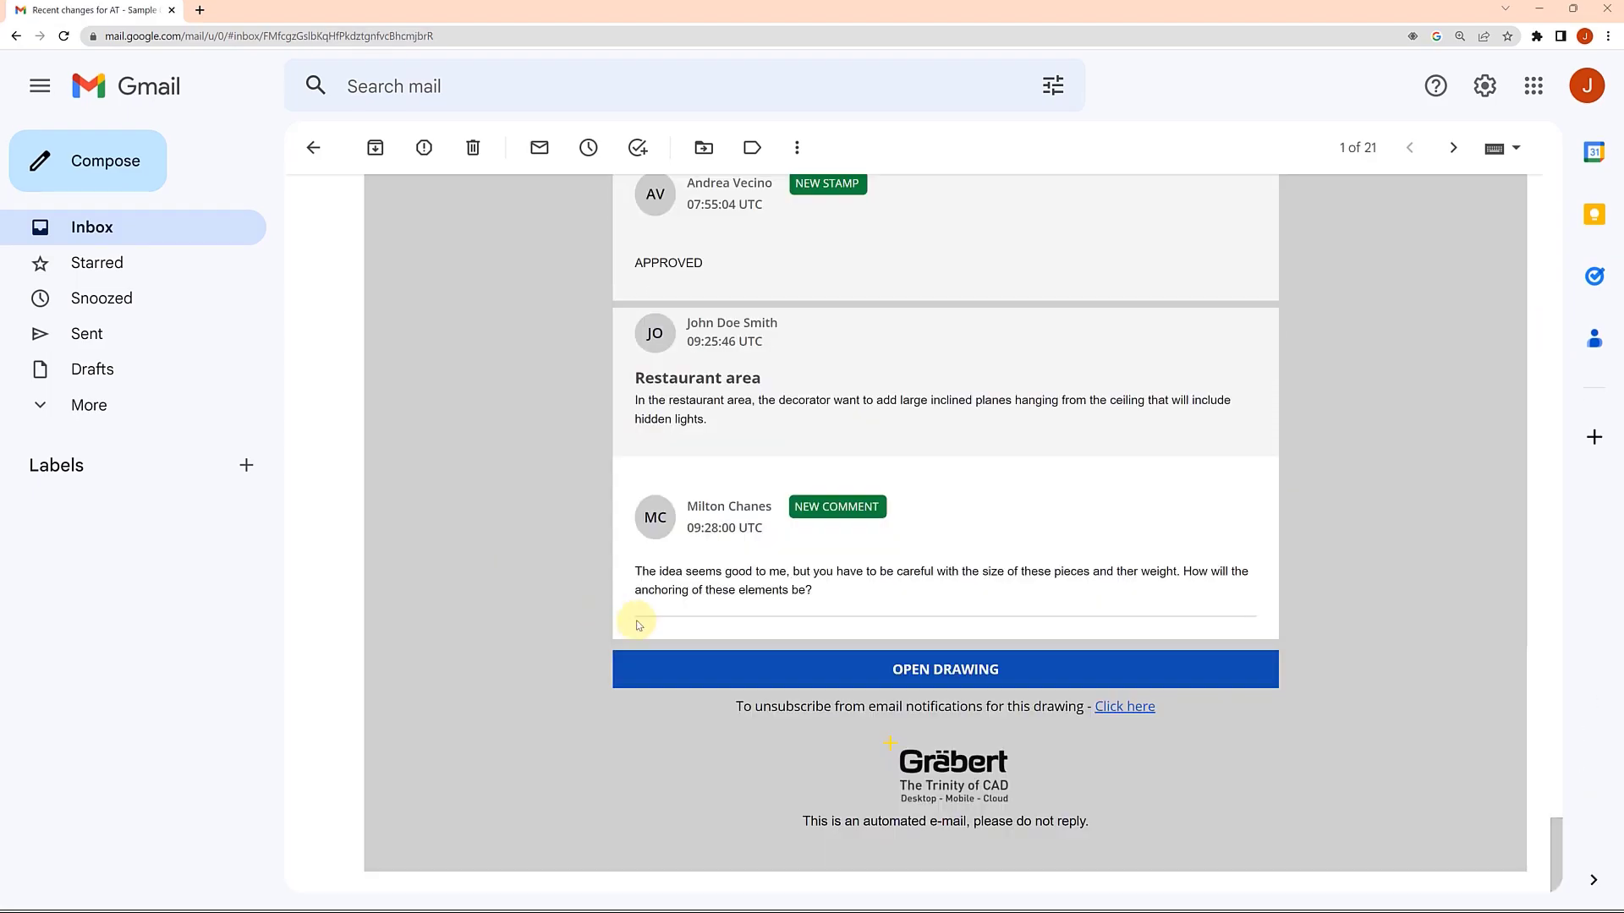
click(918, 670)
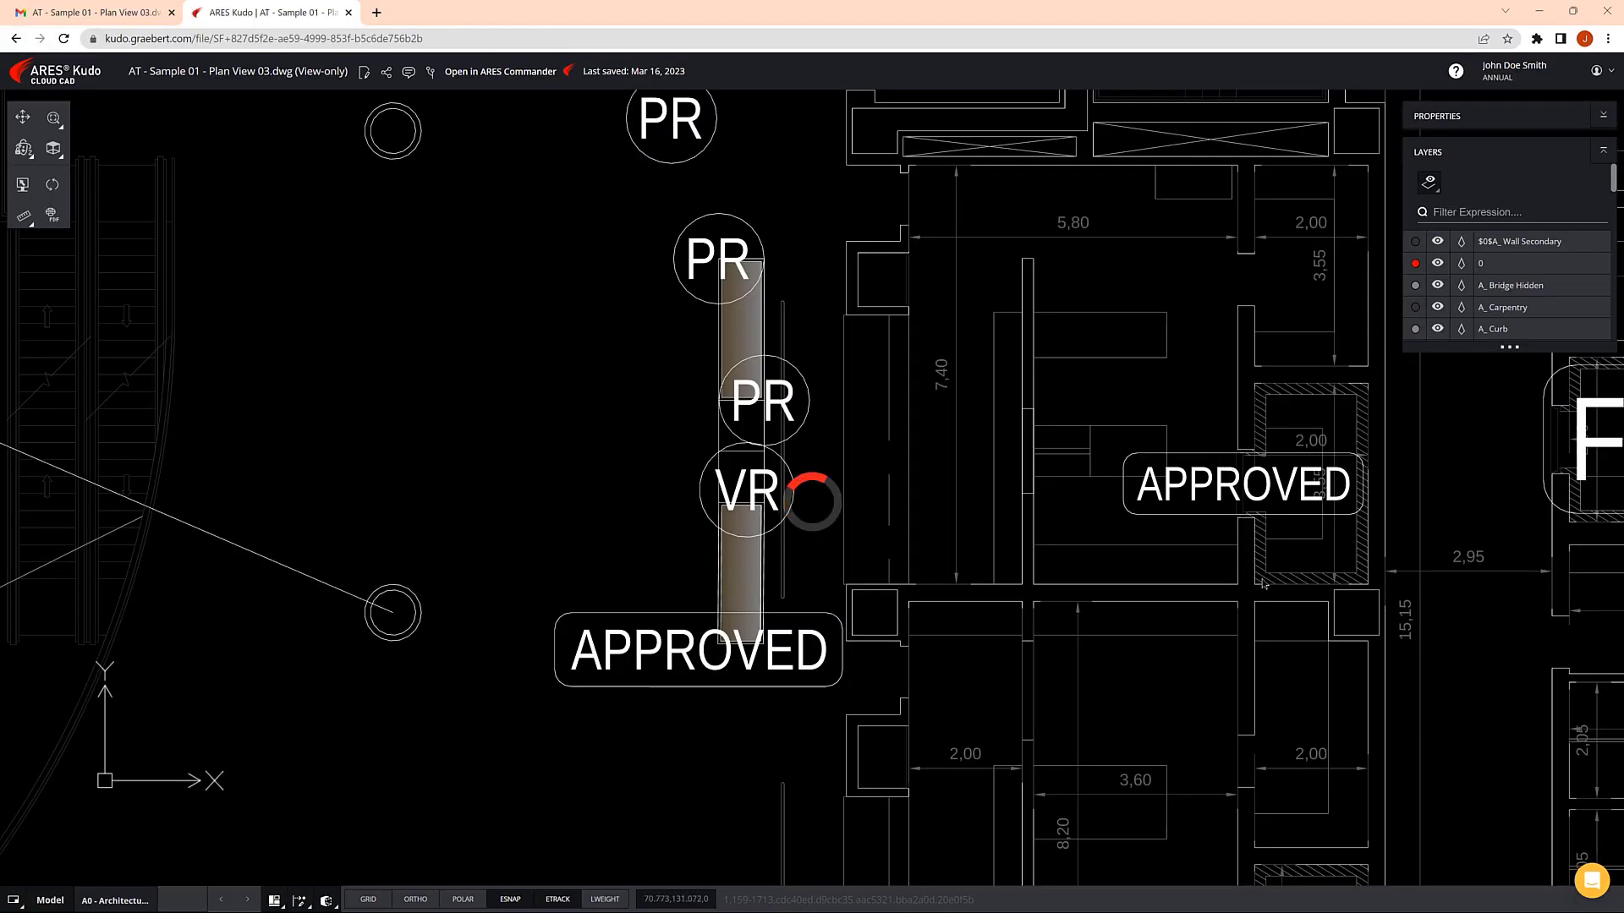